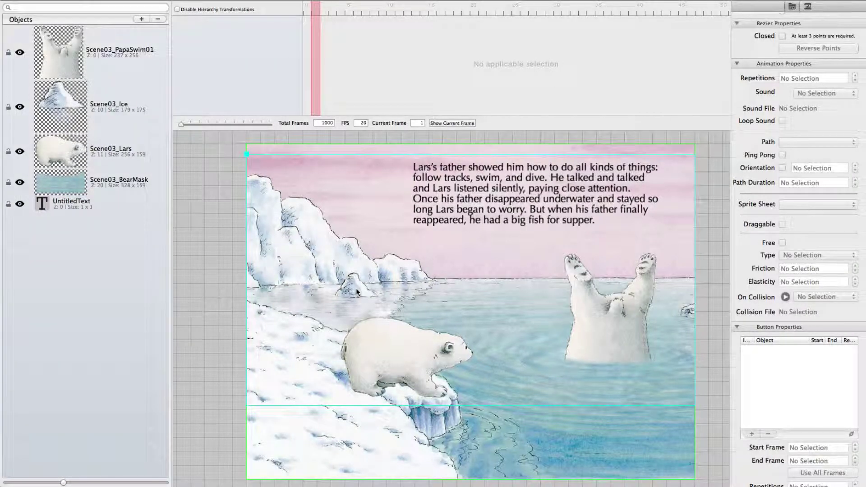
Step: Select Scene03_Ice, try a move into the water, undo it, and set it back on the ice ledge
click(357, 291)
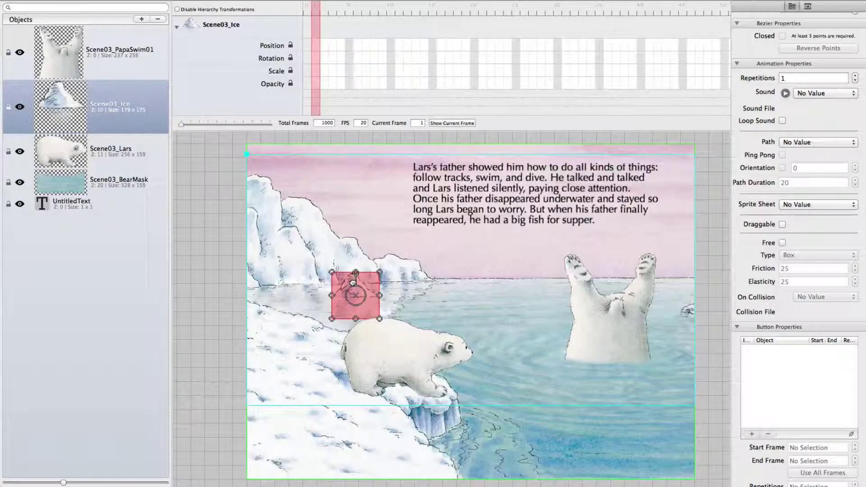
drag(353, 282, 638, 448)
key(ctrl+z)
drag(514, 414, 361, 282)
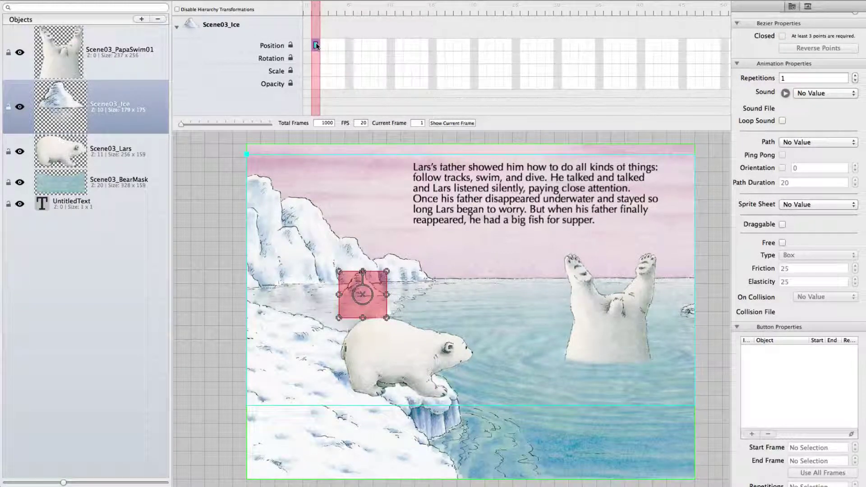
Step: Record Position and Scale keyframes for the floe at frame 1
click(316, 45)
click(316, 45)
click(316, 71)
Step: At frame 10, key Position and Scale with the floe moved into the water and slightly enlarged
click(392, 10)
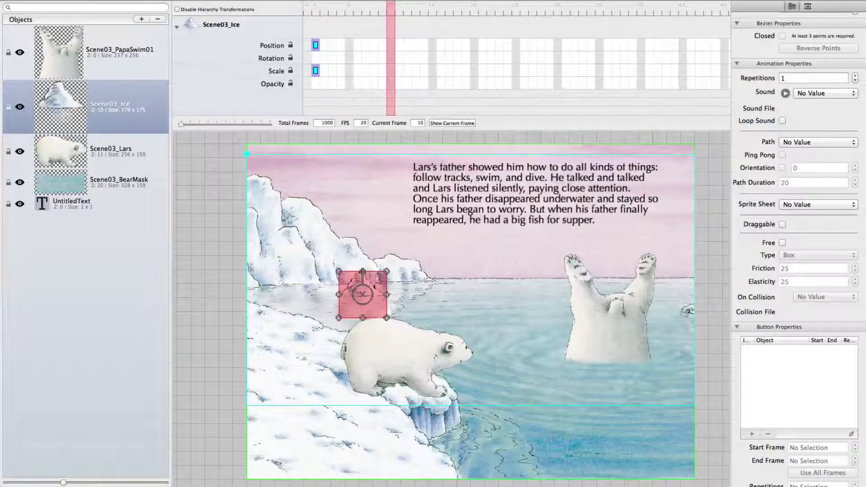
drag(363, 294, 505, 315)
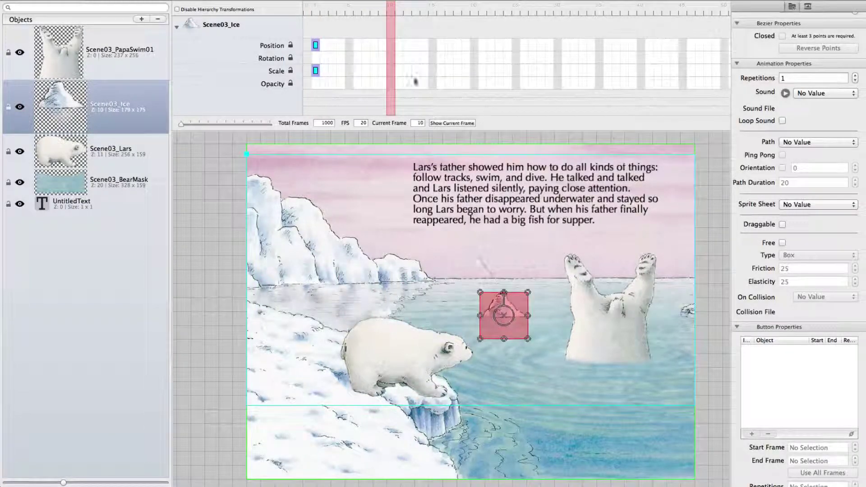
click(390, 45)
click(390, 70)
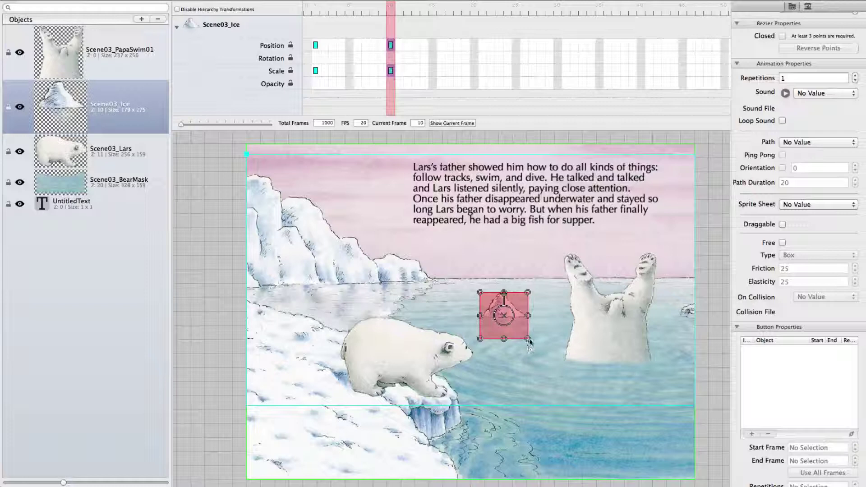
drag(528, 339, 544, 355)
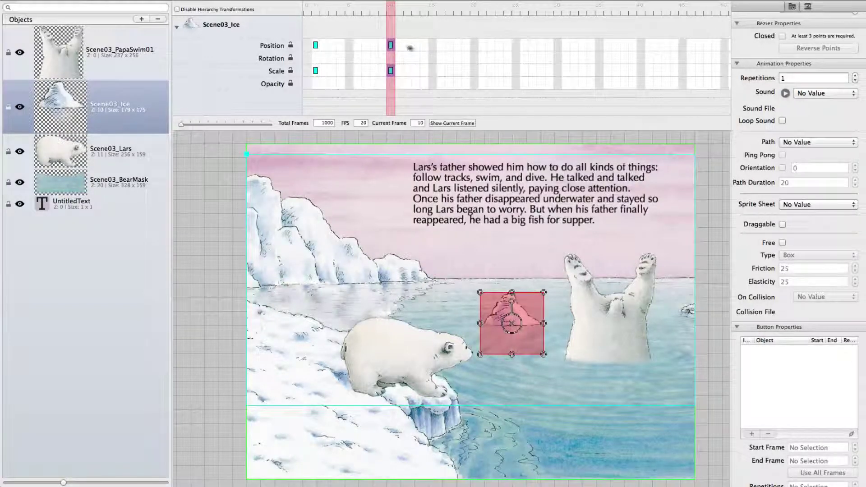
Step: At frame 20, key Position and Scale with the floe lowered toward the foreground and enlarged further
click(475, 27)
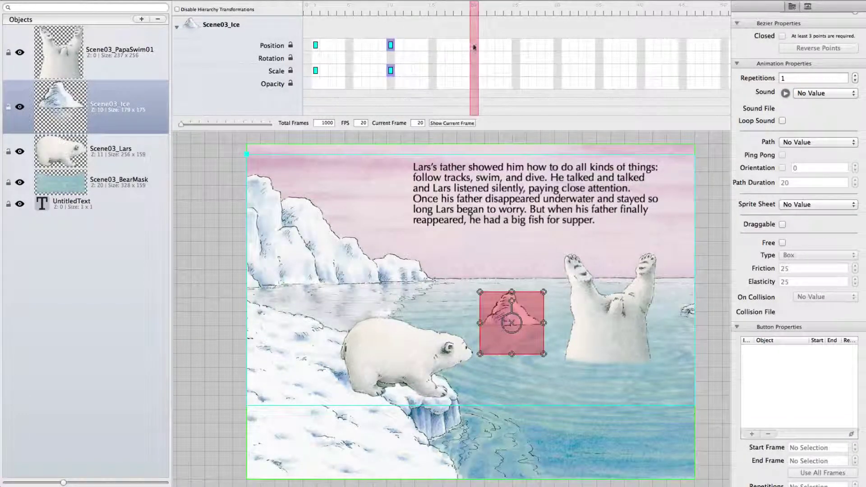
key(p)
key(s)
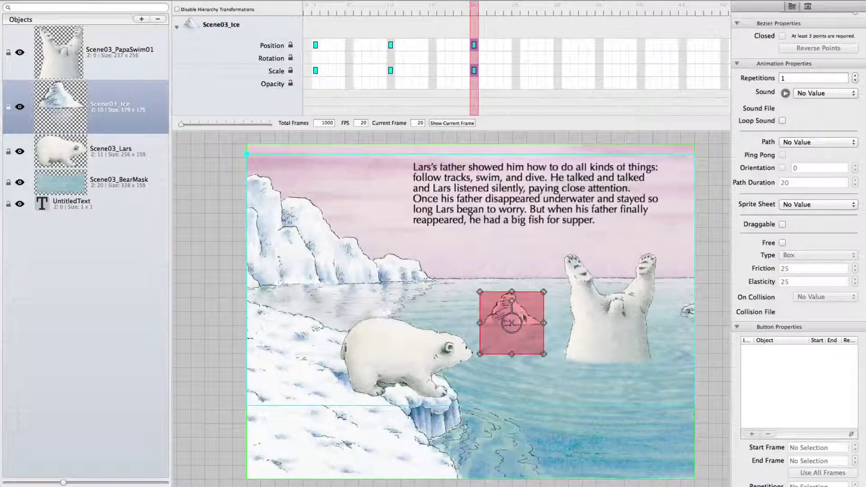
drag(526, 321, 511, 401)
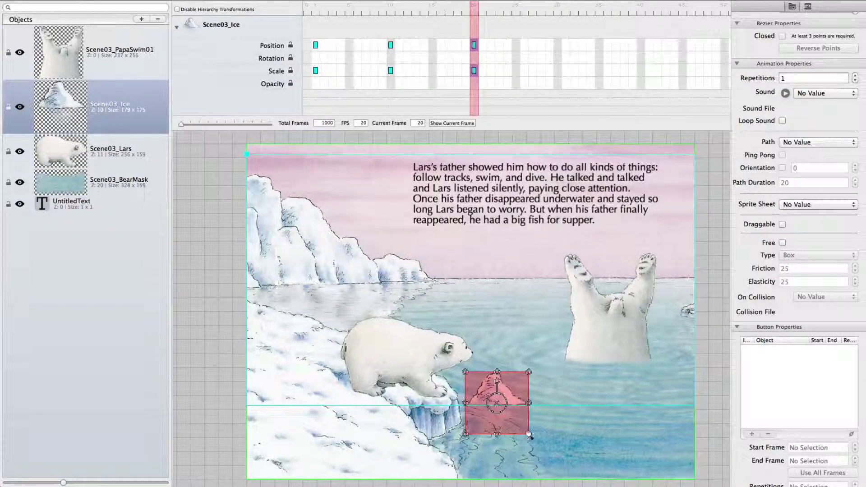
drag(530, 435, 551, 446)
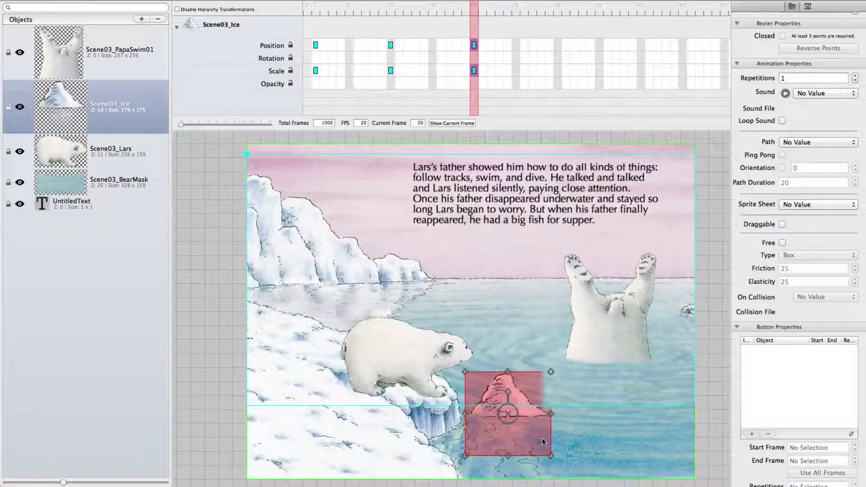
Step: At frame 30, key Position and Scale with the floe at the page's bottom edge, enlarged again
click(559, 9)
click(559, 45)
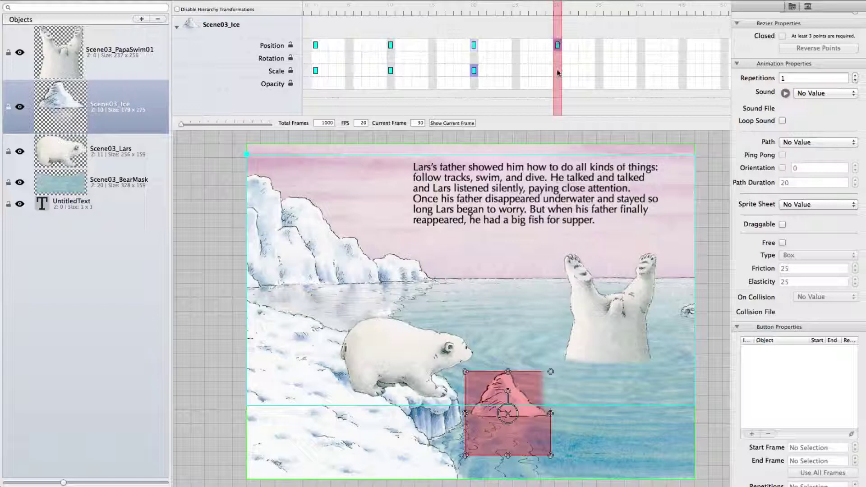
click(558, 70)
drag(508, 414, 634, 459)
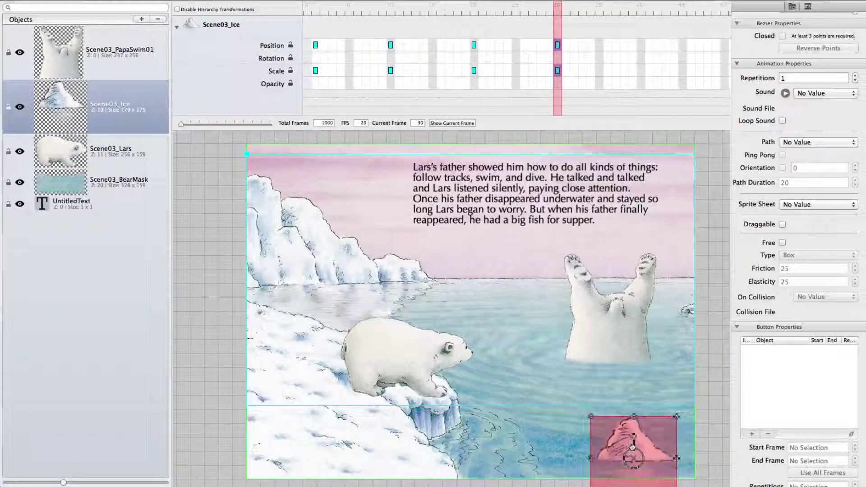
drag(678, 416, 698, 396)
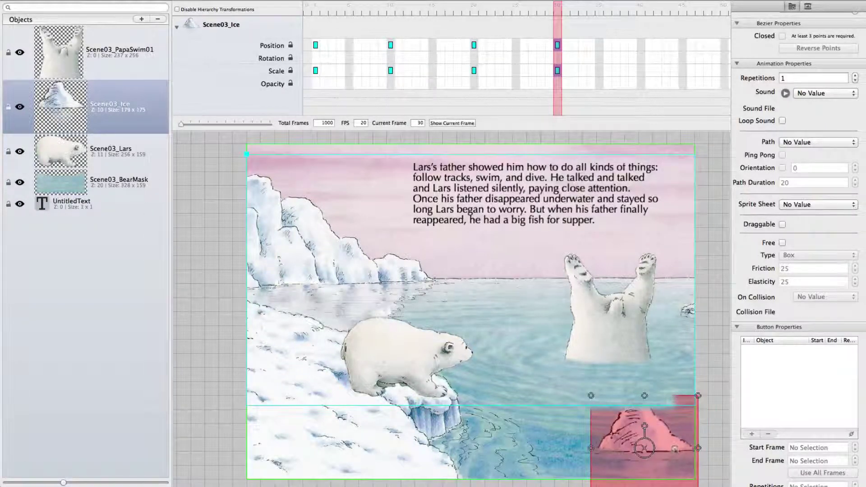
Step: Nudge the floe slightly left and down, then step Scene03_Ice's Z Order up to 27
drag(675, 449, 661, 459)
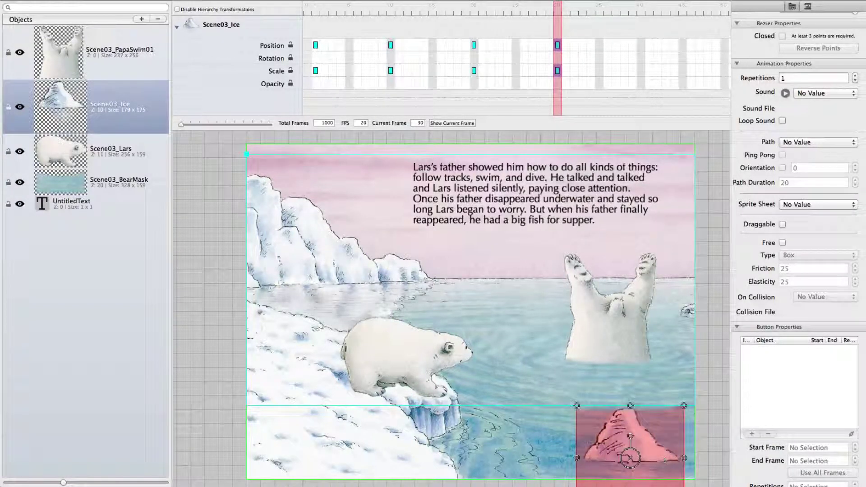
scroll(779, 52, up, 10)
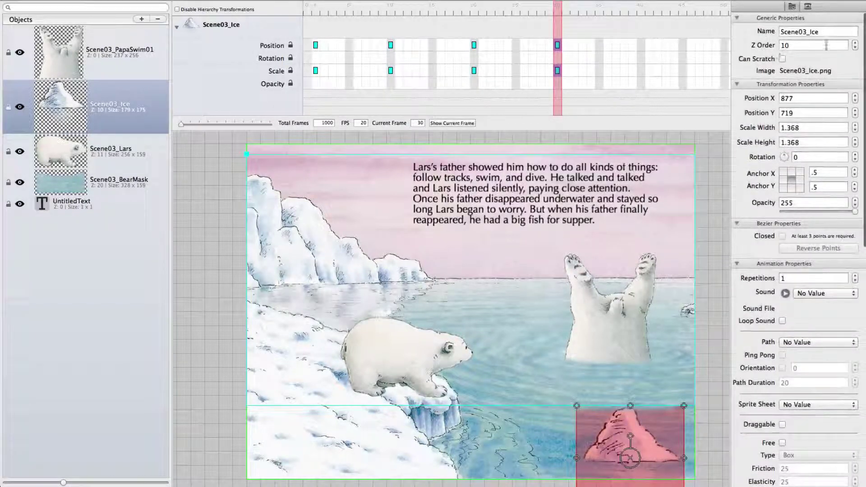
click(856, 43)
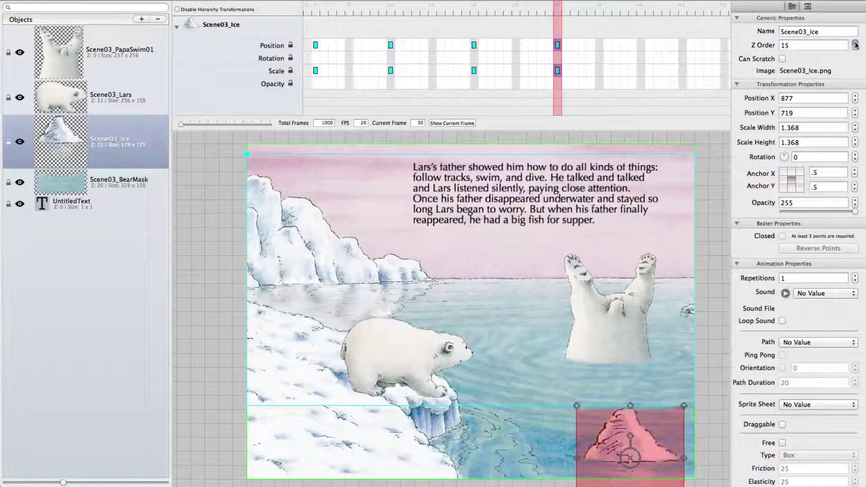
click(856, 43)
click(855, 43)
click(855, 42)
click(855, 42)
click(856, 43)
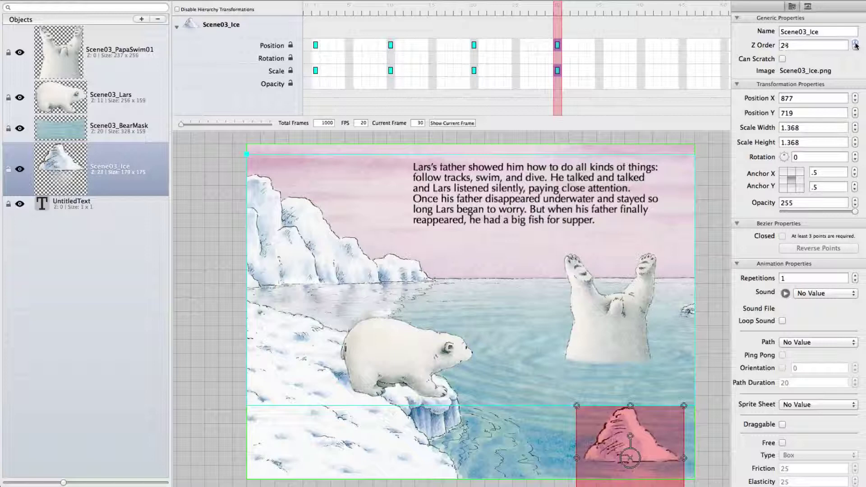
click(856, 44)
click(855, 44)
click(856, 44)
click(855, 44)
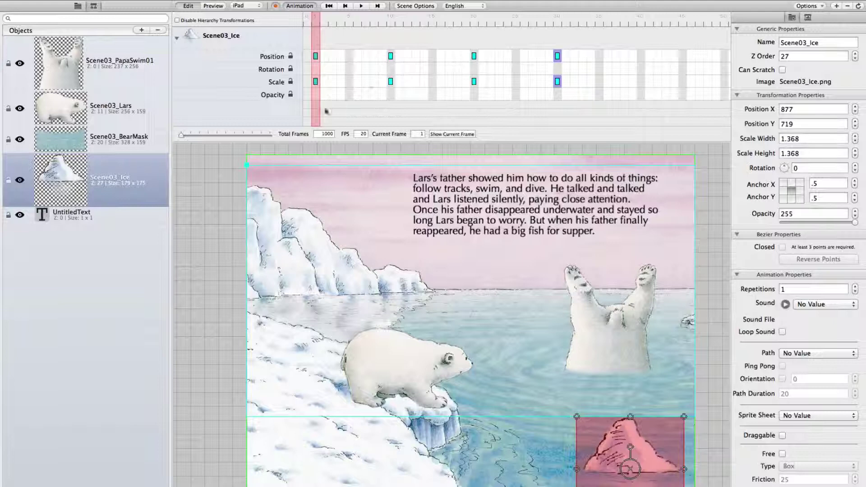
Step: Stop recording, drag the floe's Position and Scale keyframe pairs later on a zoomed-out timeline, then preview
click(276, 7)
drag(518, 55, 558, 89)
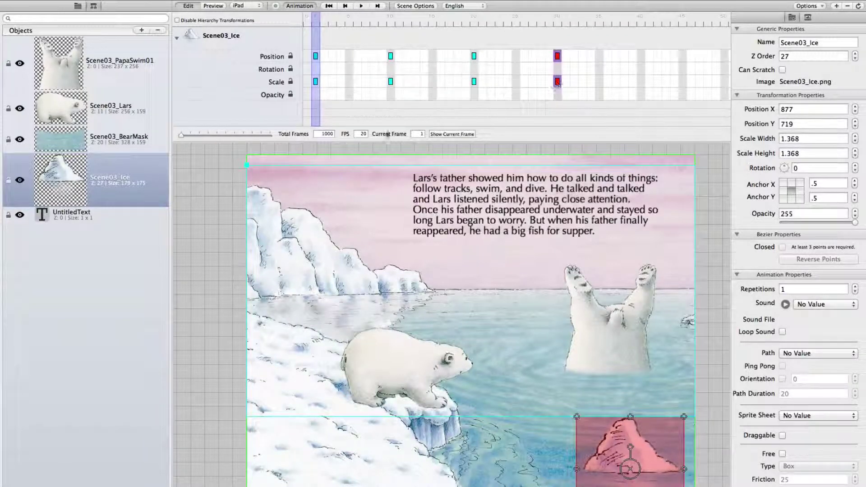
mouse_move(189, 137)
mouse_down()
mouse_move(197, 137)
mouse_move(190, 137)
mouse_up()
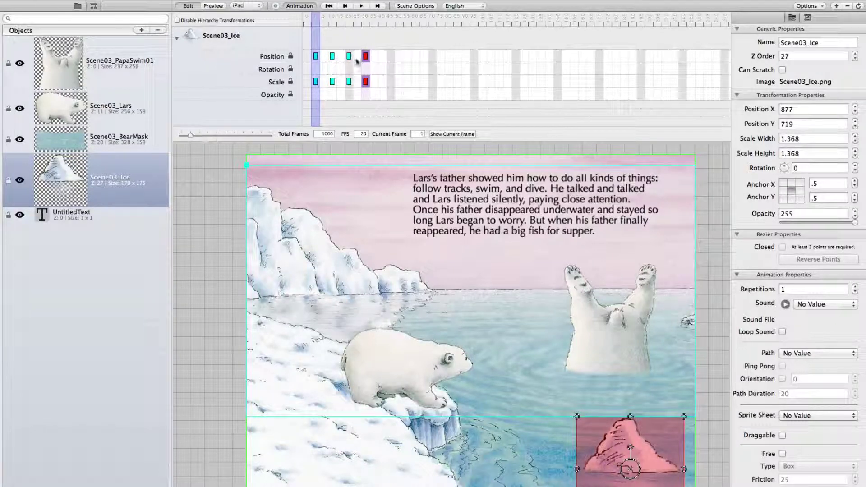
drag(366, 81, 425, 83)
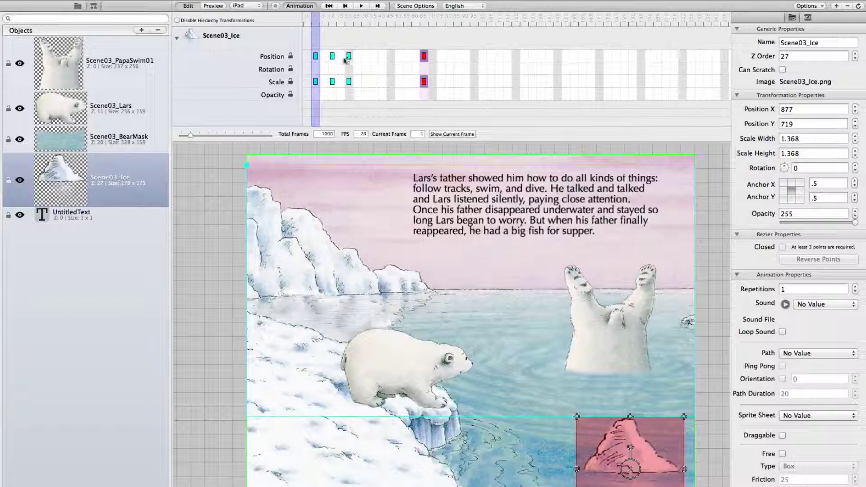
drag(345, 60, 385, 85)
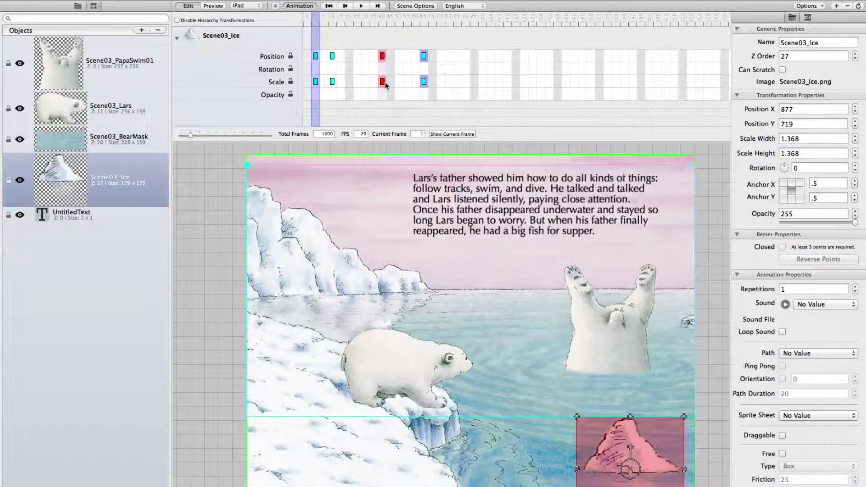
drag(321, 51, 351, 84)
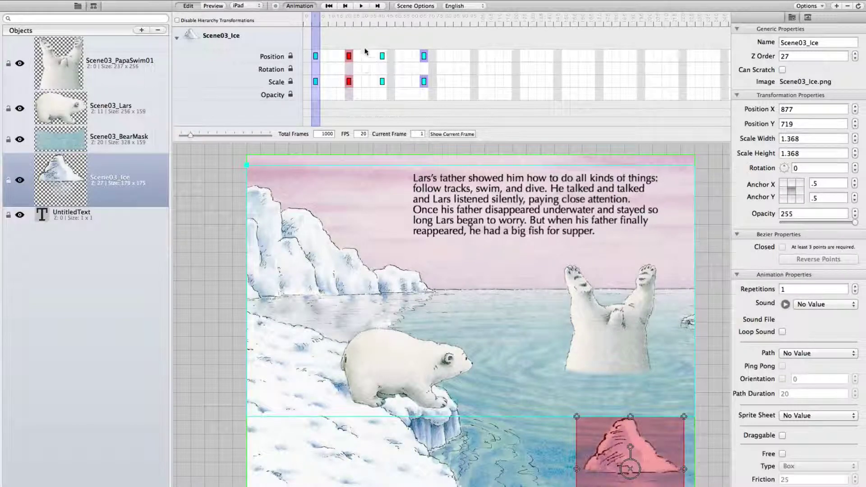
drag(190, 134, 160, 138)
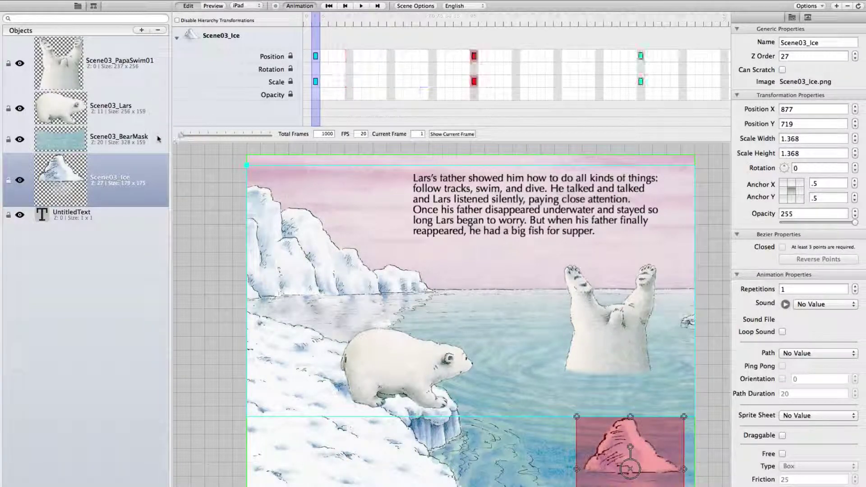
key(super+r)
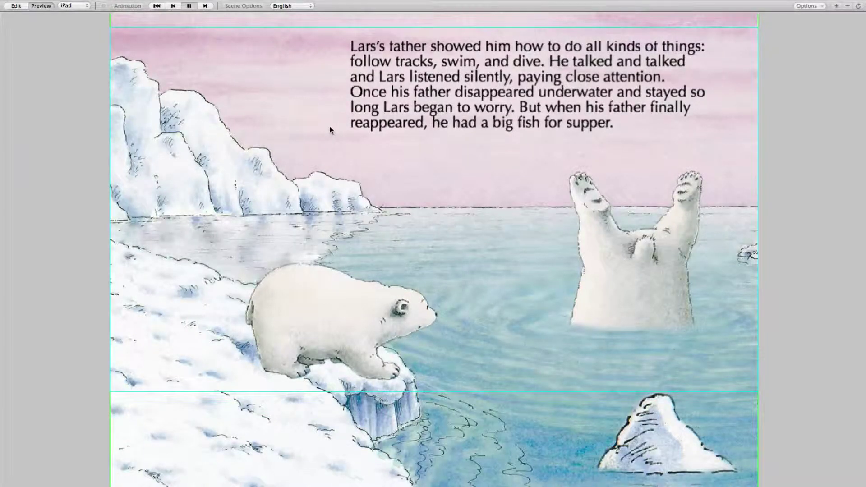
Step: Return to Edit mode and scrub the floe's drift from frame 1 to frame 28
key(super+r)
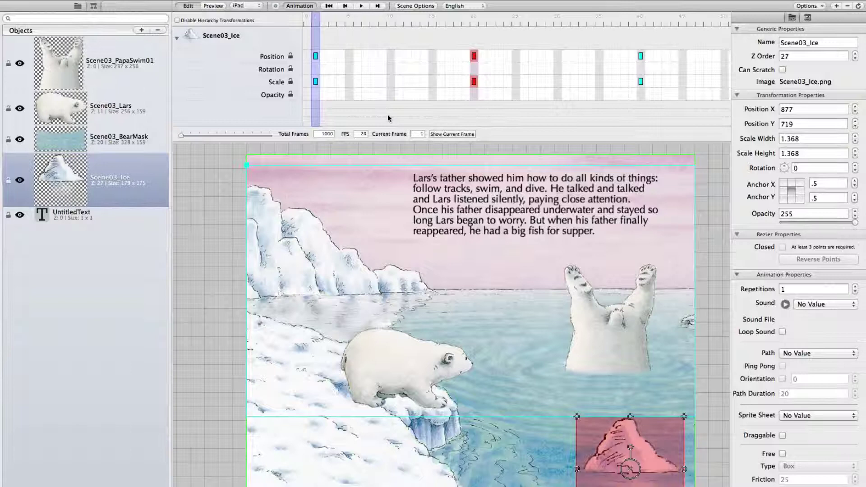
click(323, 21)
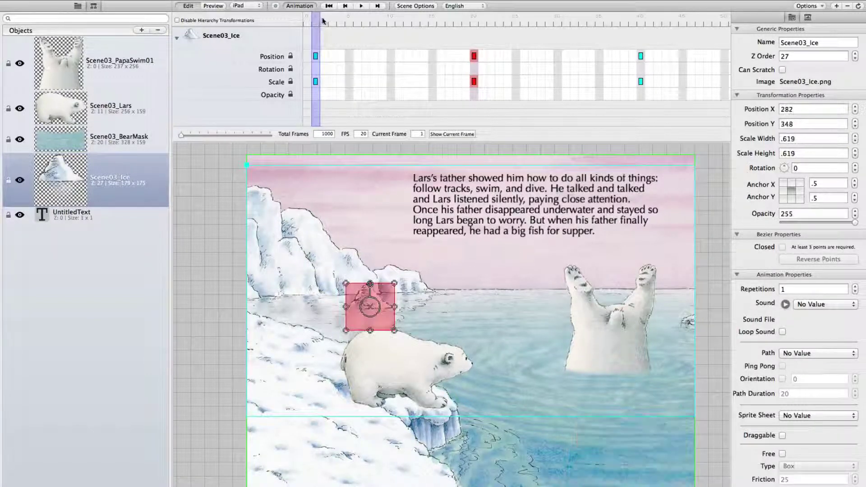
drag(323, 22, 317, 68)
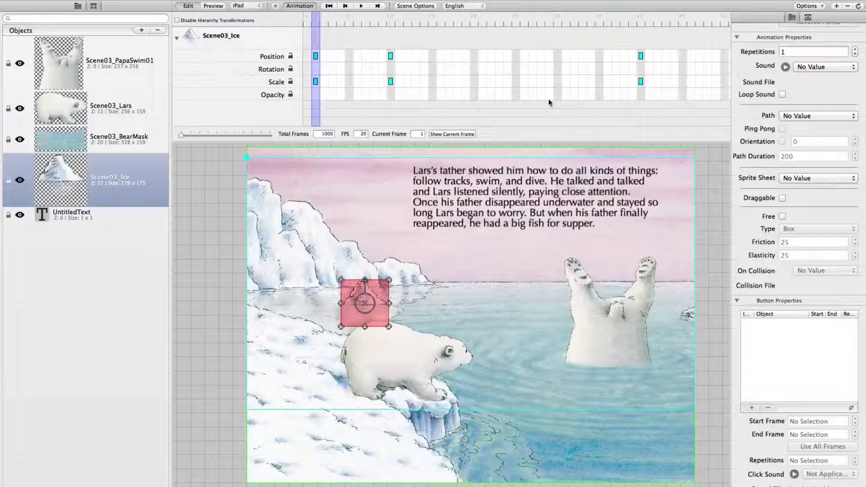
Step: Delete All Position Keys and Delete All Scale Keys on Scene03_Ice
right_click(391, 56)
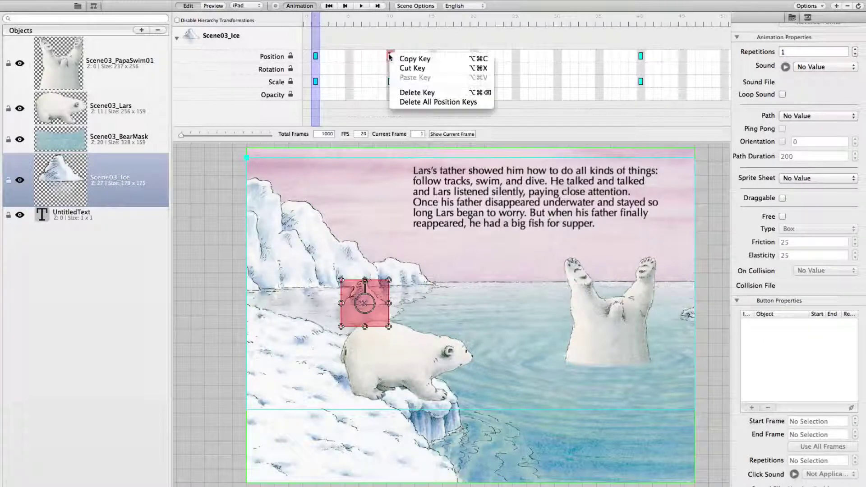
click(401, 102)
right_click(391, 82)
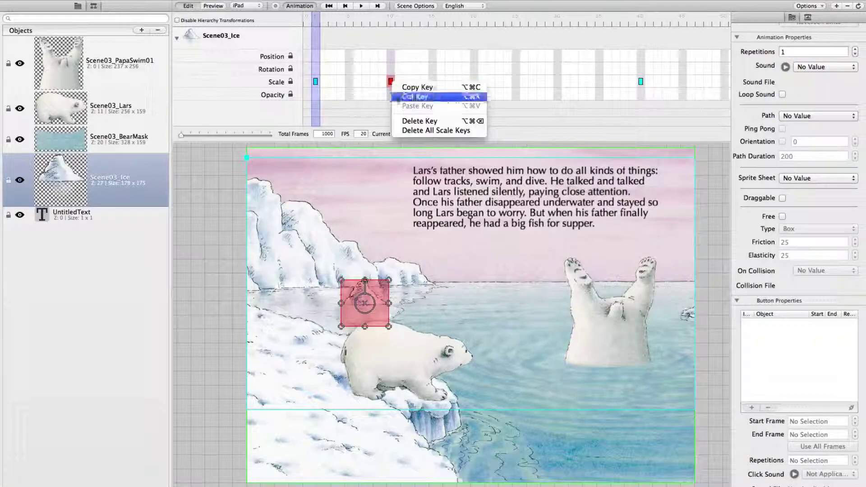
click(403, 129)
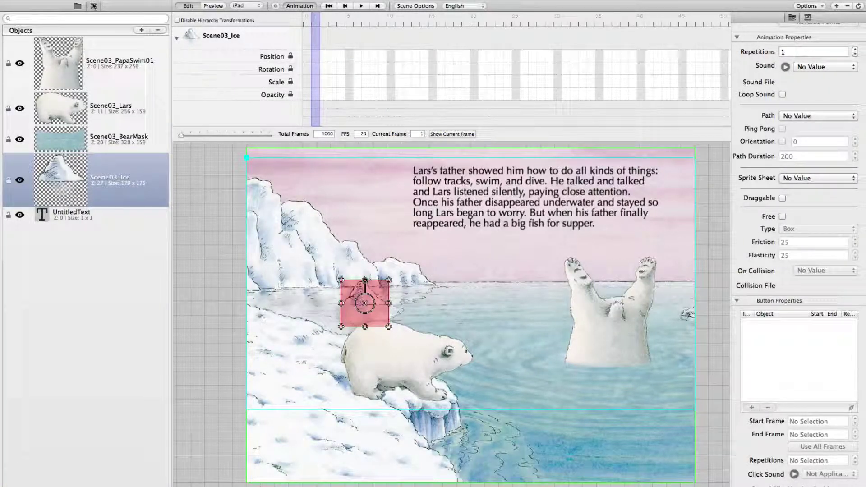
Step: Add a Bezier path named IcePath and move it up-left to about X 484, Y 341
click(141, 30)
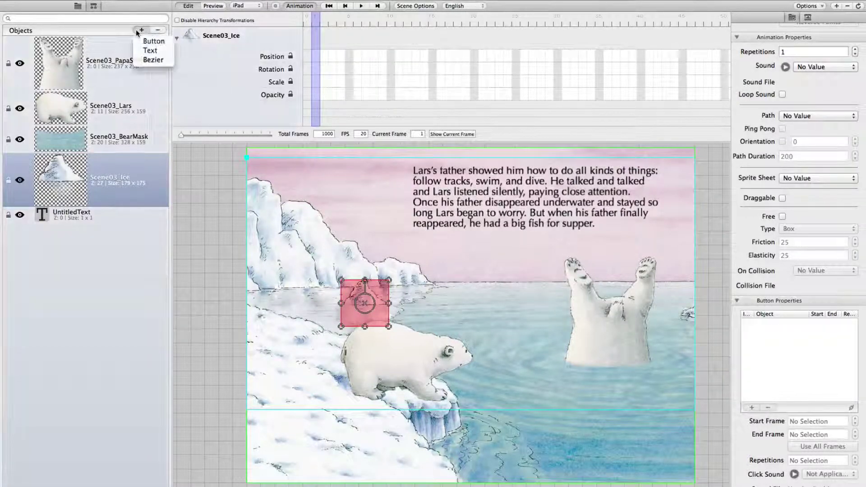
click(145, 61)
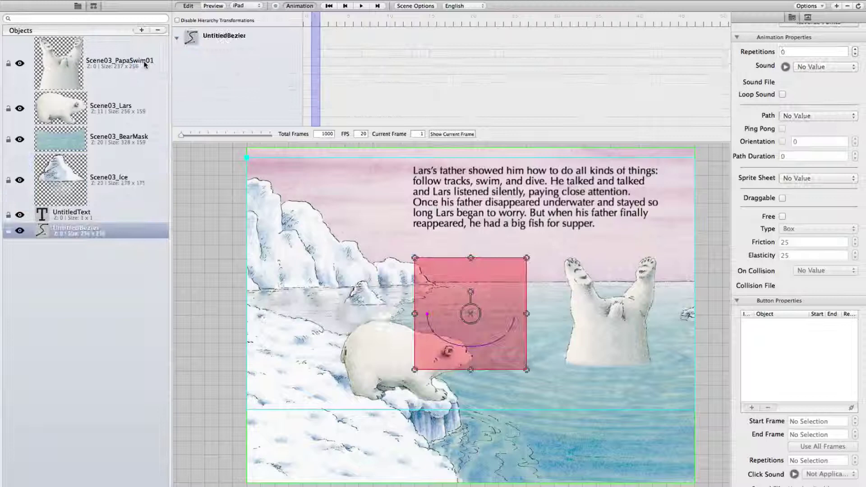
scroll(764, 81, up, 10)
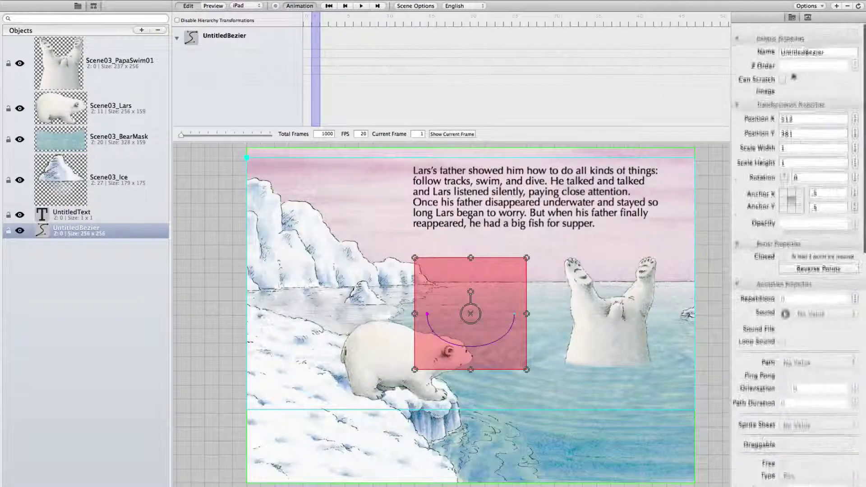
double_click(808, 42)
text(IcePath)
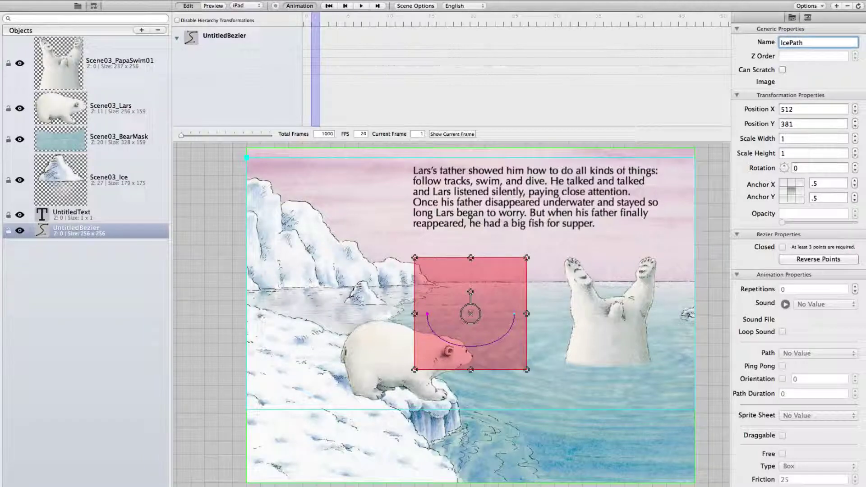
key(Return)
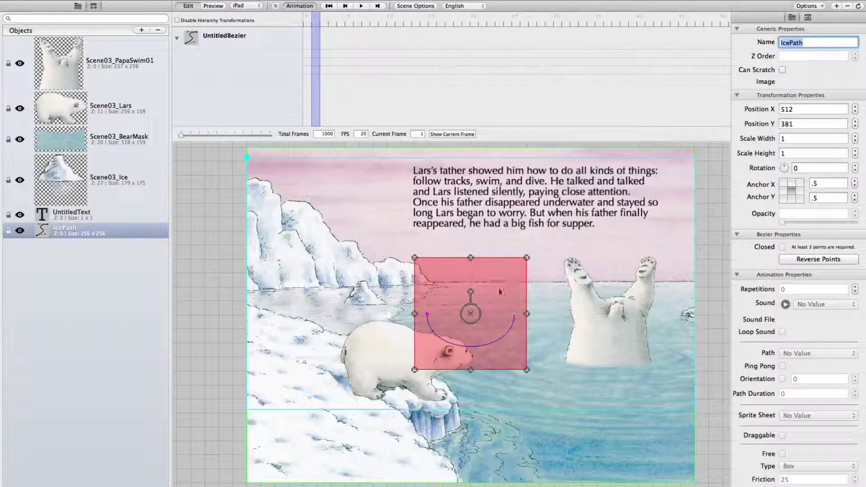
drag(499, 289, 488, 275)
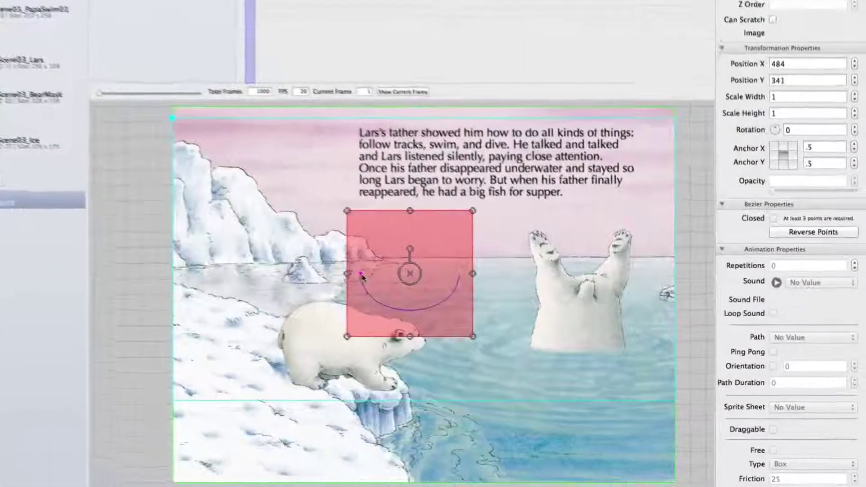
Step: Zoom in on IcePath and pull its right endpoint's control handle up and left
scroll(298, 266, up, 5)
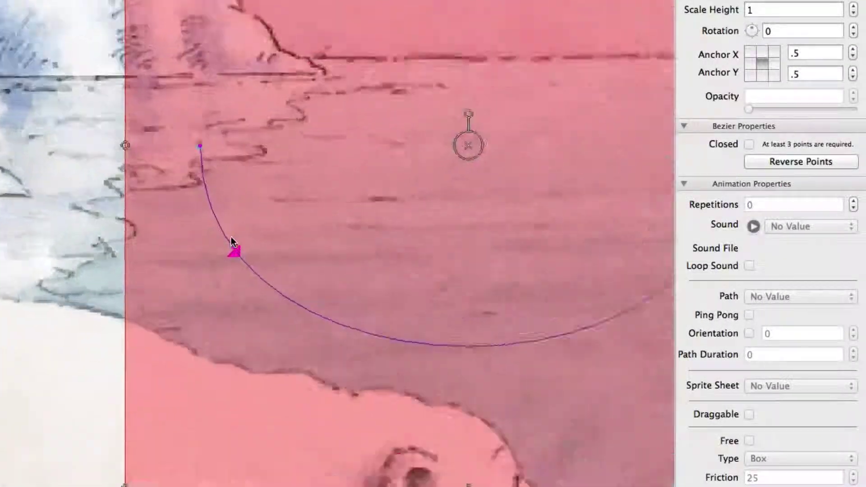
scroll(232, 241, up, 2)
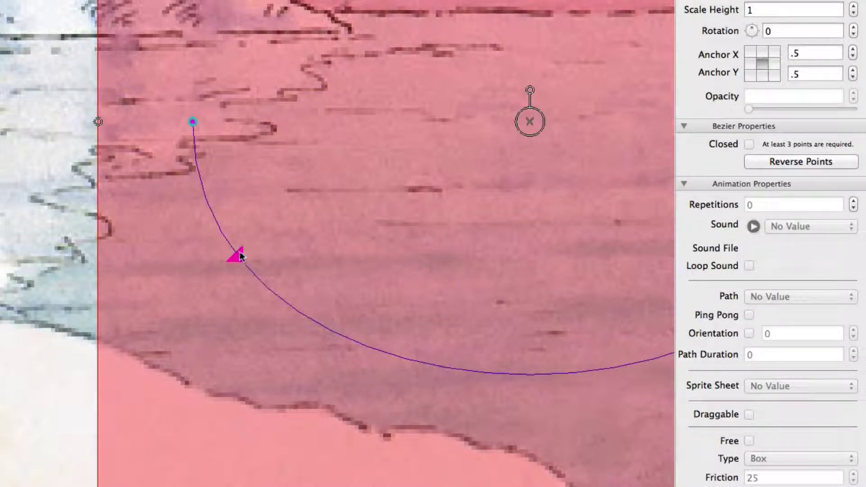
scroll(310, 223, down, 5)
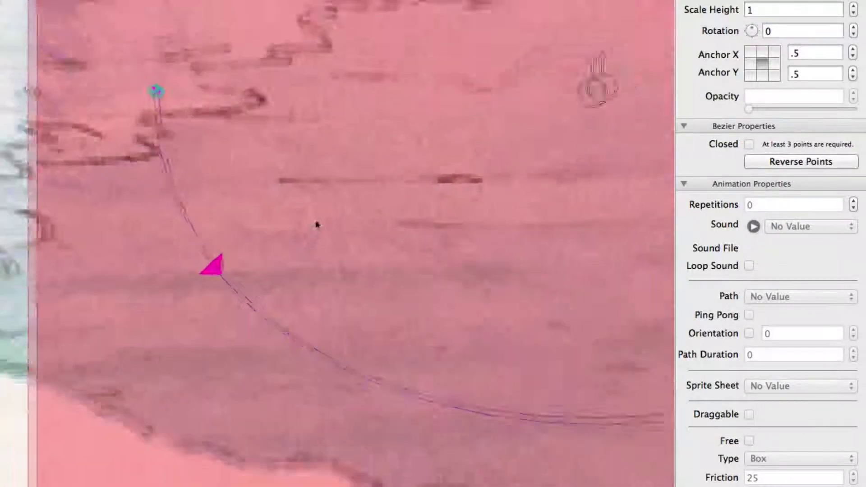
scroll(308, 185, right, 5)
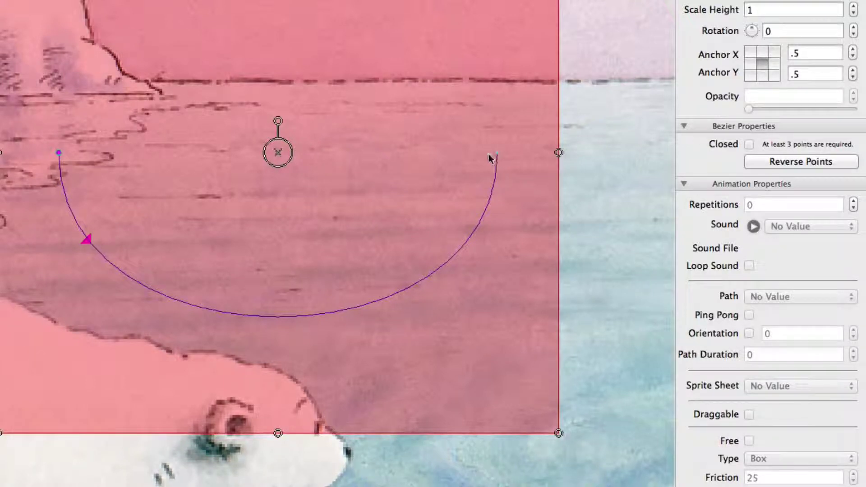
click(449, 251)
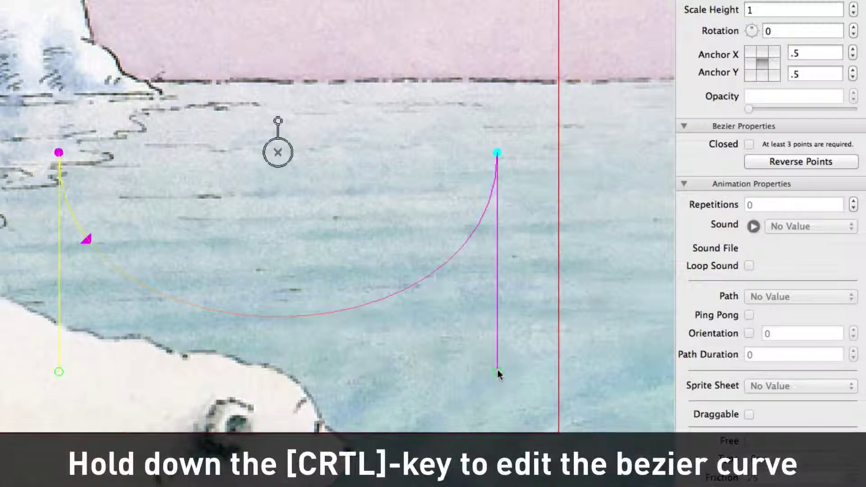
drag(498, 374, 518, 294)
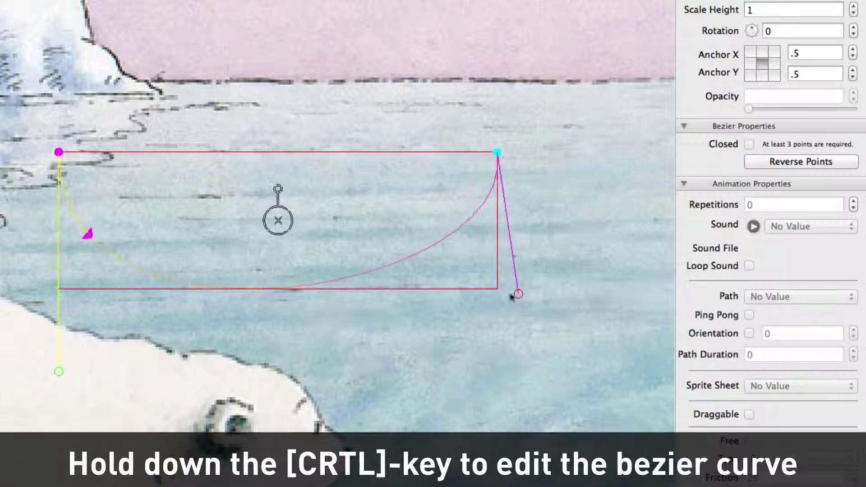
Step: Add a midpoint to IcePath, drag out its handles, then turn off Use Control 1 and 2
ctrl+click(419, 251)
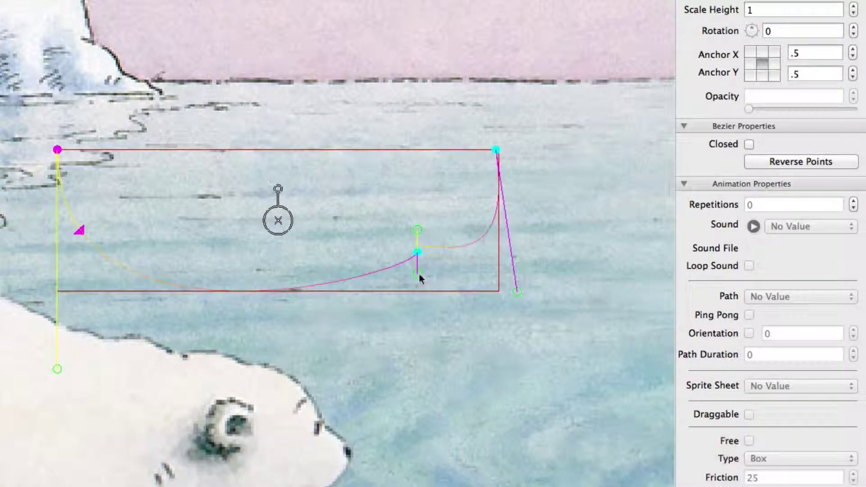
drag(418, 274, 362, 348)
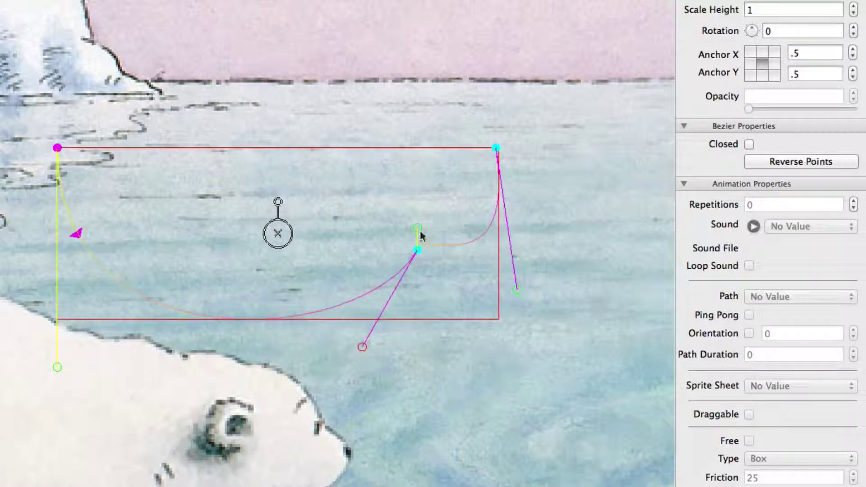
drag(419, 227, 361, 108)
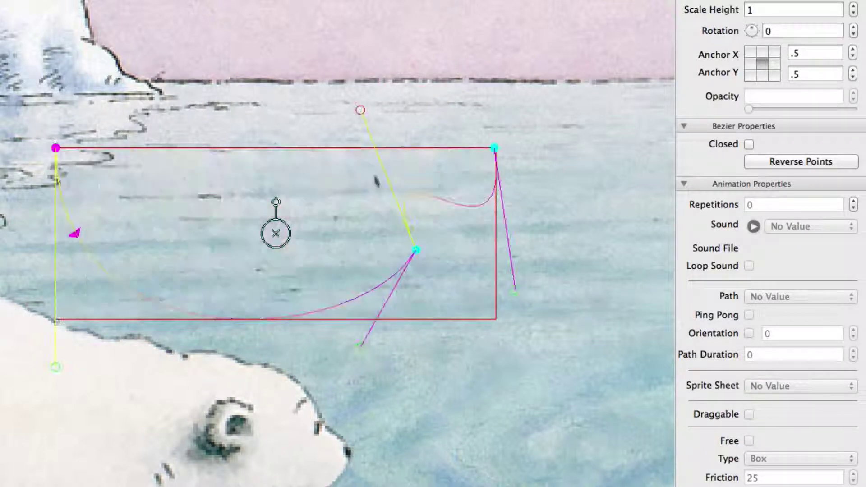
right_click(416, 250)
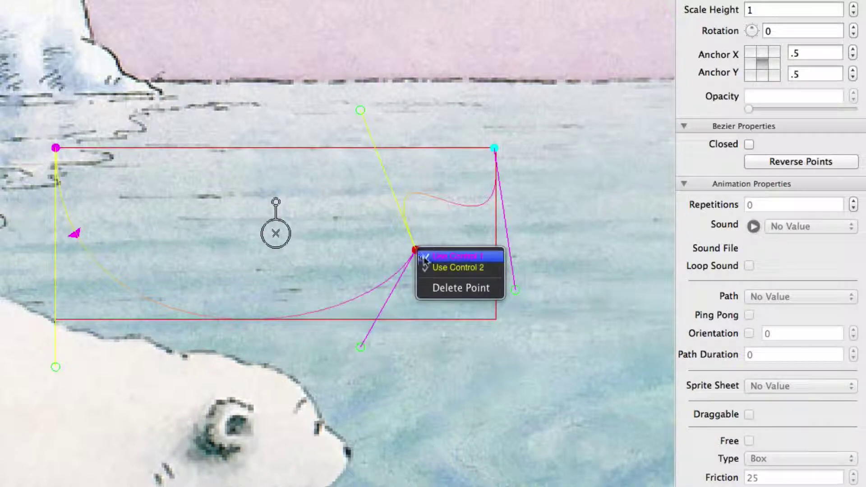
click(436, 255)
right_click(415, 250)
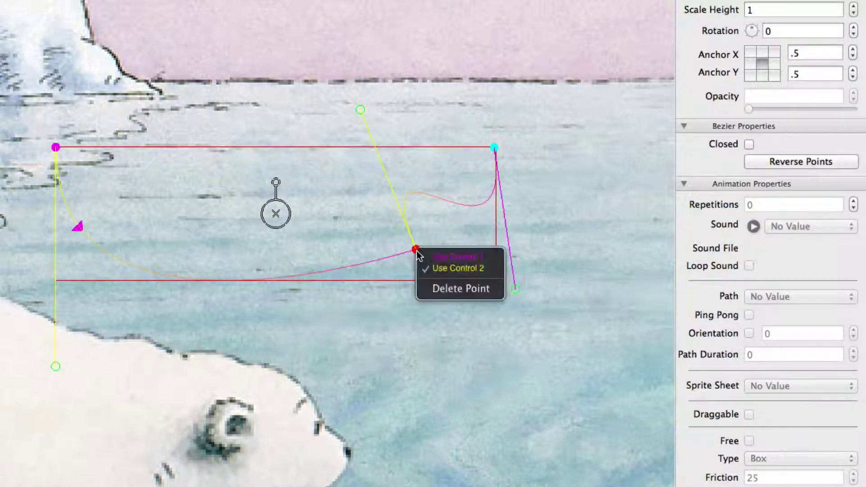
click(427, 268)
Step: Move the midpoint up over the water, re-enable both controls, reshape, then delete the point
drag(420, 252, 382, 184)
right_click(382, 184)
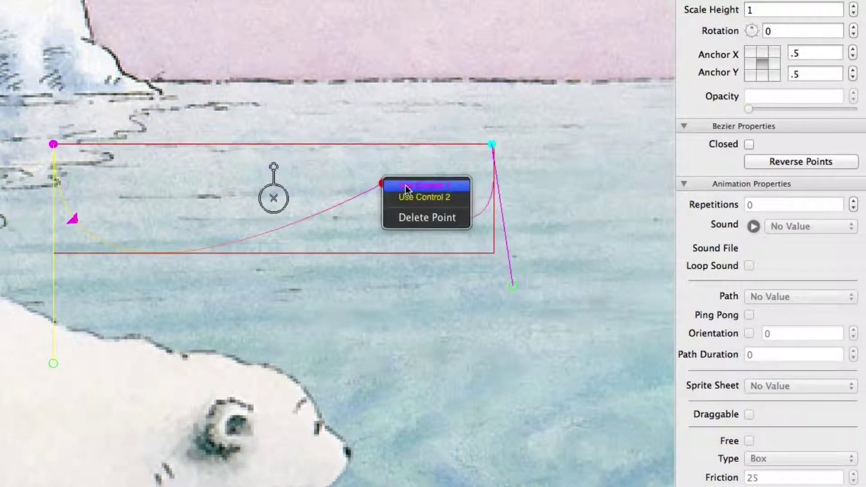
click(404, 196)
right_click(382, 182)
click(390, 196)
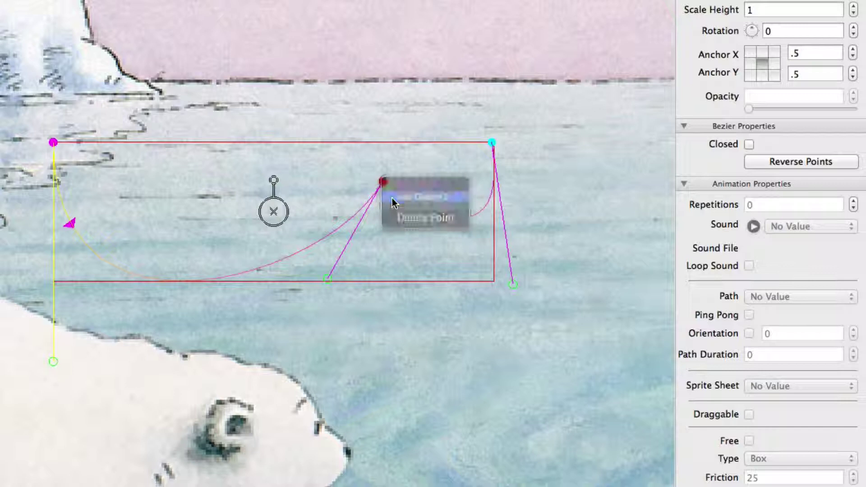
drag(326, 41, 415, 253)
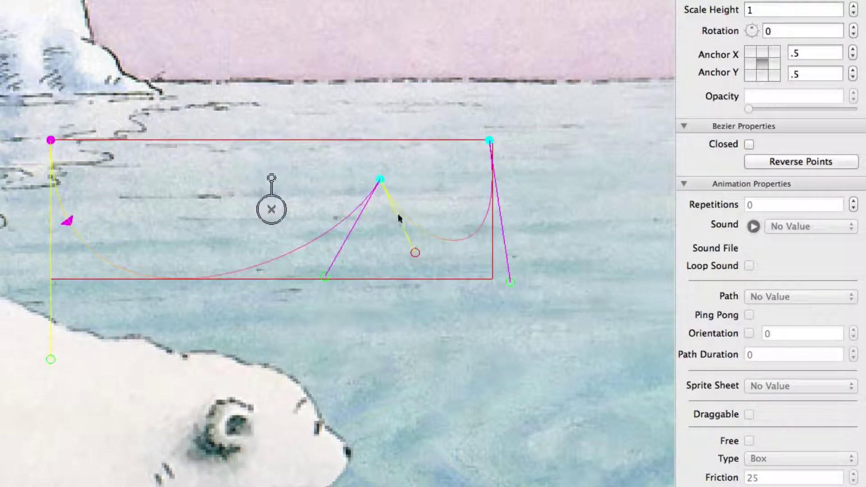
right_click(380, 182)
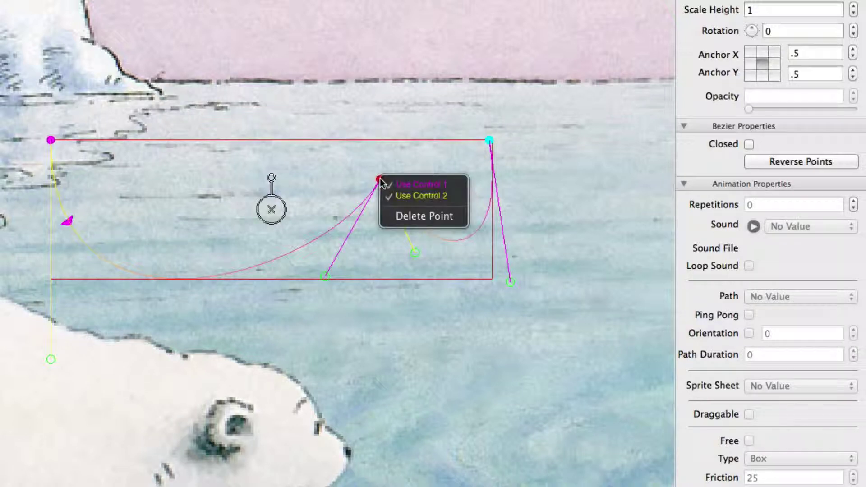
click(404, 218)
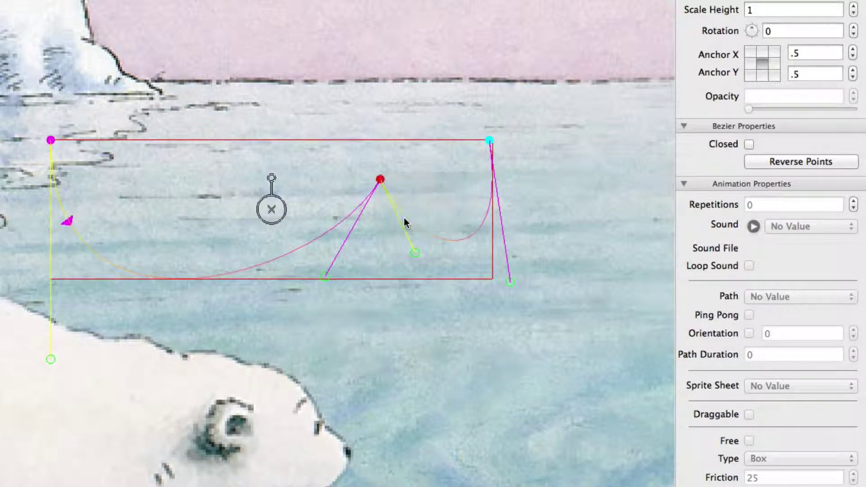
Step: Pull IcePath's end point down into the foreground water, lift the start handle, and shift the path left
click(331, 238)
scroll(331, 238, down, 10)
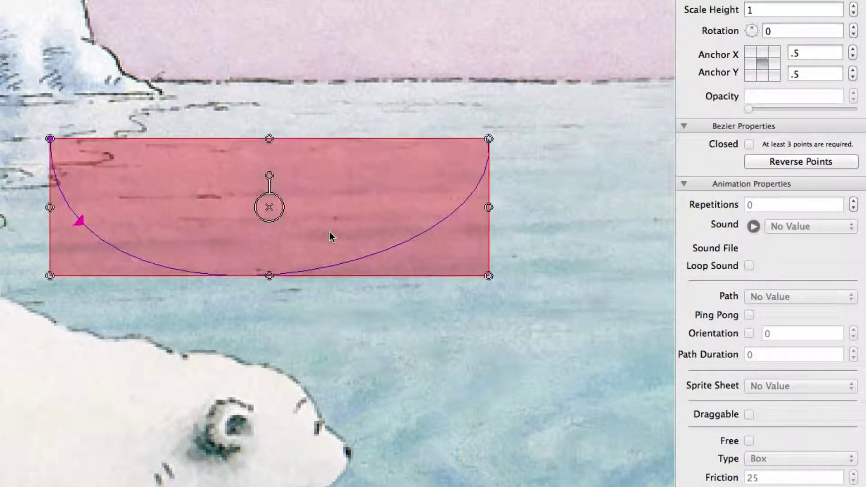
scroll(332, 228, down, 4)
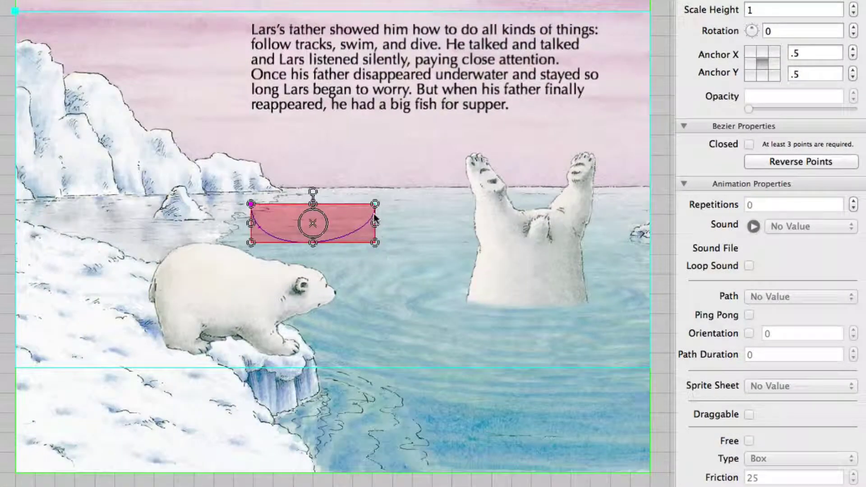
drag(546, 321, 419, 318)
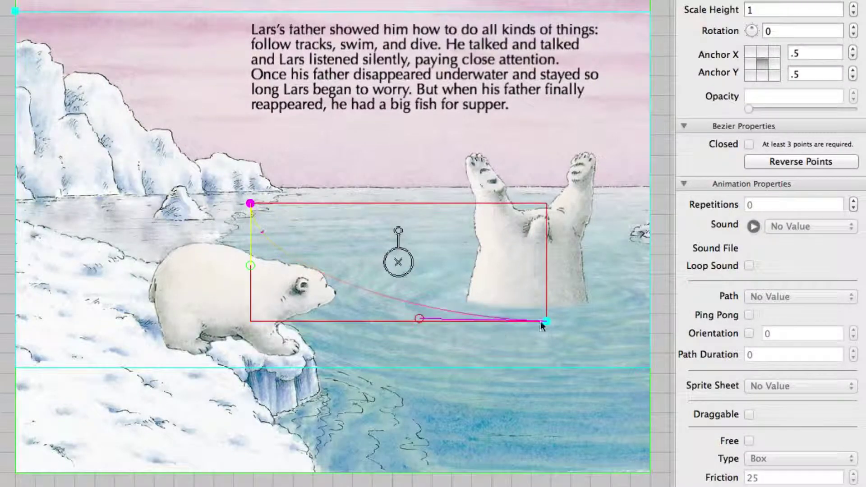
drag(547, 322, 580, 433)
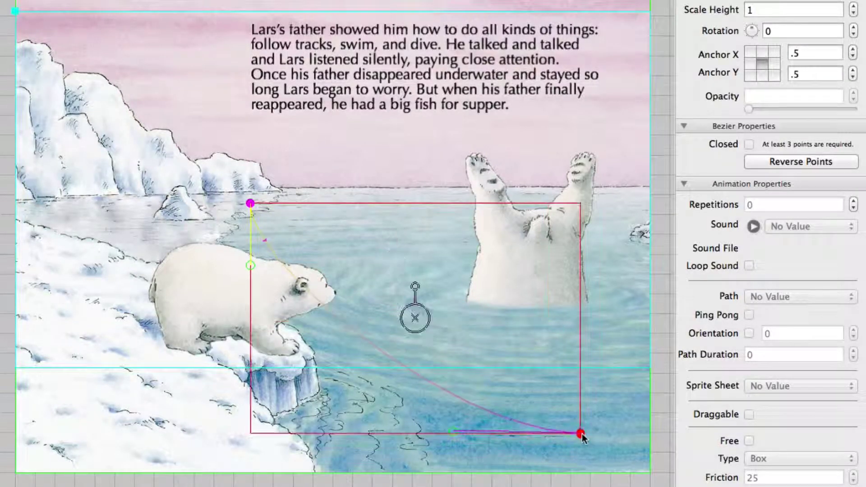
drag(251, 262, 416, 200)
drag(423, 239, 327, 247)
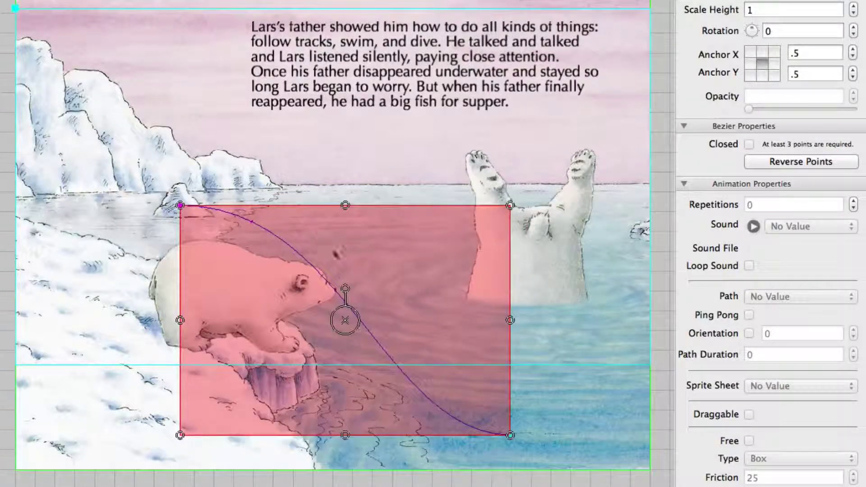
Step: Move the end point further right and adjust both end handles into a smooth S-curve
click(489, 456)
drag(510, 437, 634, 429)
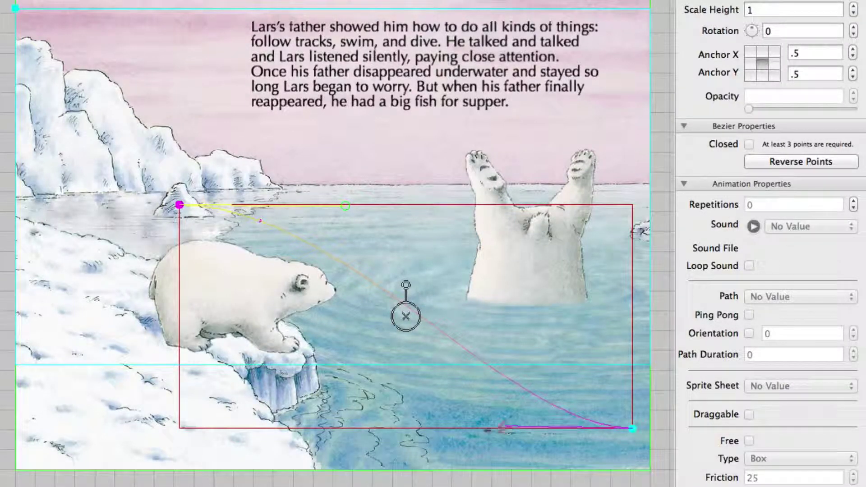
drag(502, 428, 394, 428)
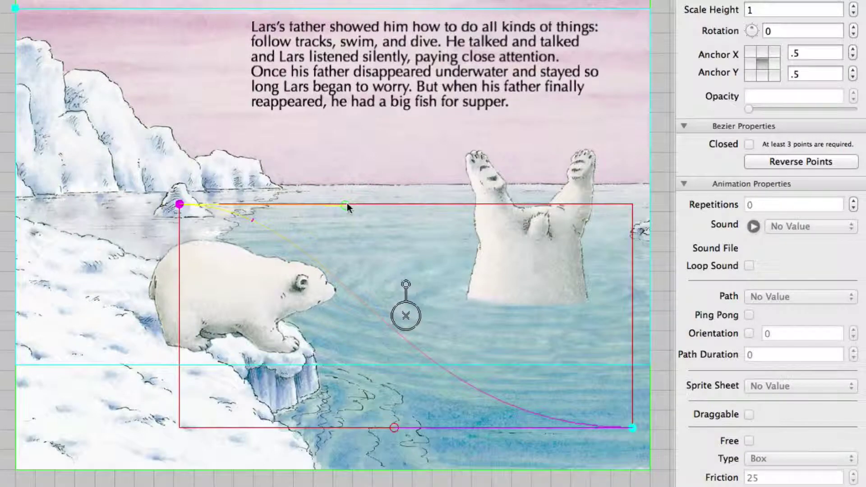
drag(347, 207, 496, 199)
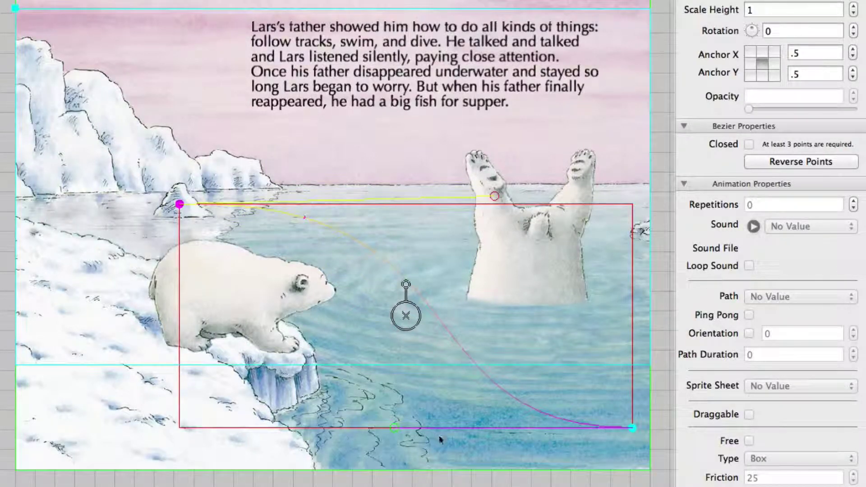
drag(394, 428, 331, 436)
click(315, 414)
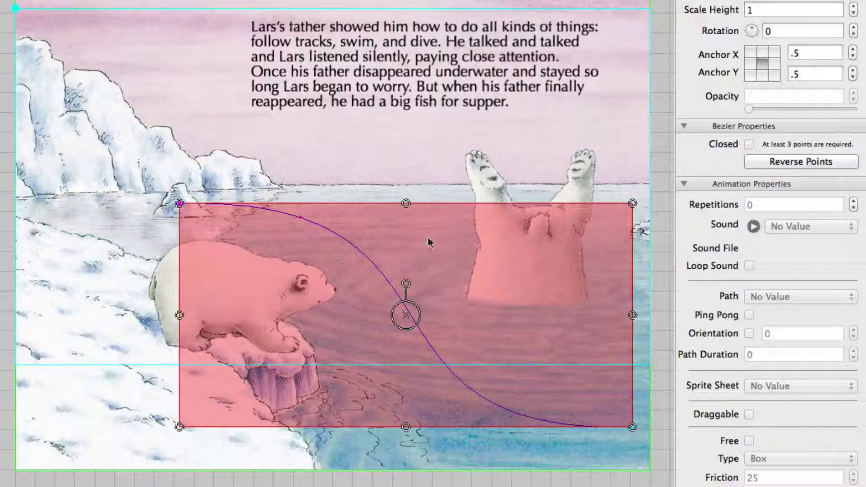
Step: Set the ice floe sprite's Path to IcePath in its Animation Properties
click(181, 194)
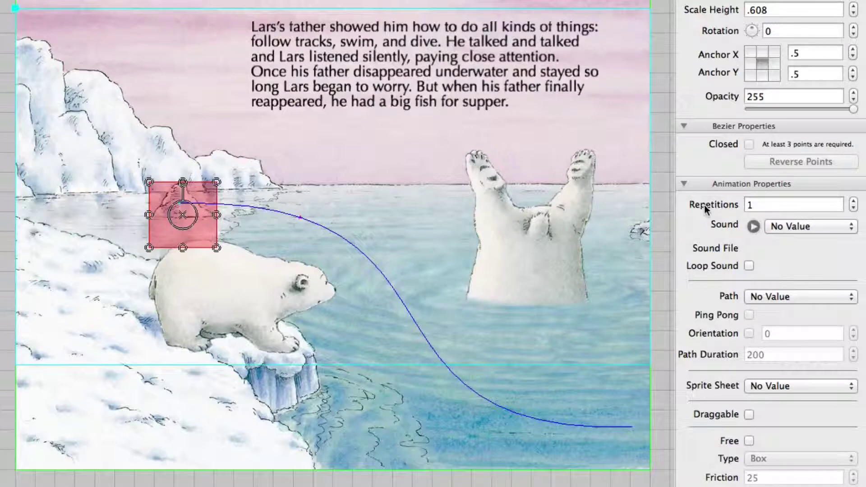
scroll(707, 209, down, 6)
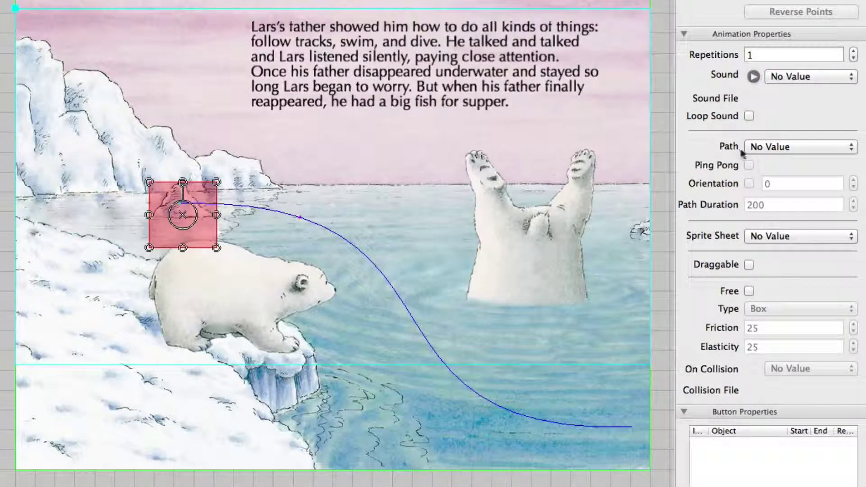
click(765, 147)
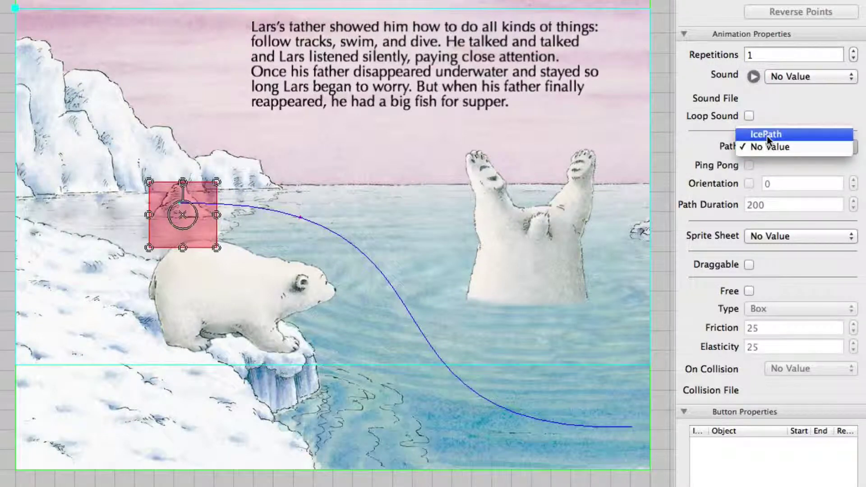
click(767, 135)
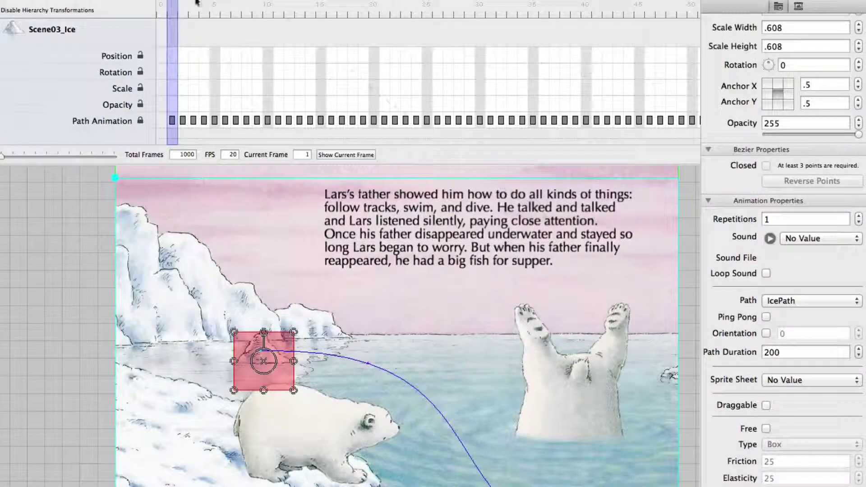
Step: Scrub the timeline forward to watch the floe travel to IcePath's lower-right end
drag(175, 9, 144, 21)
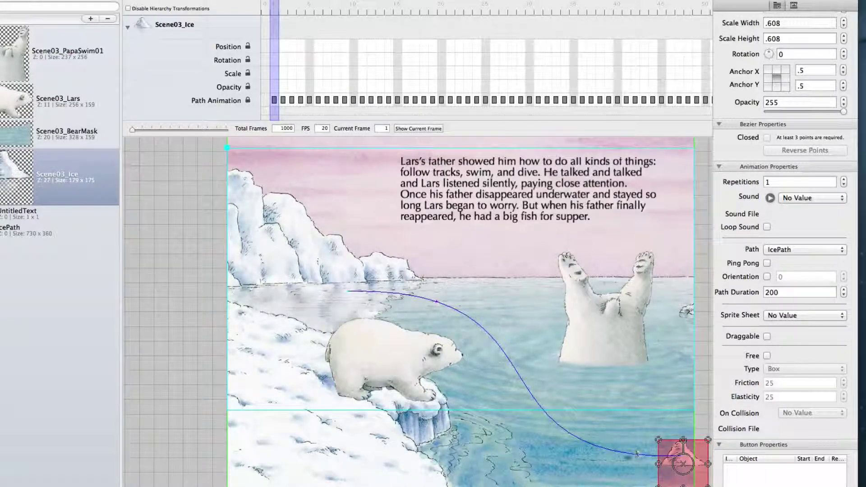
Step: Drag IcePath's end point slightly left so the S-curve ends short of its former position
click(643, 455)
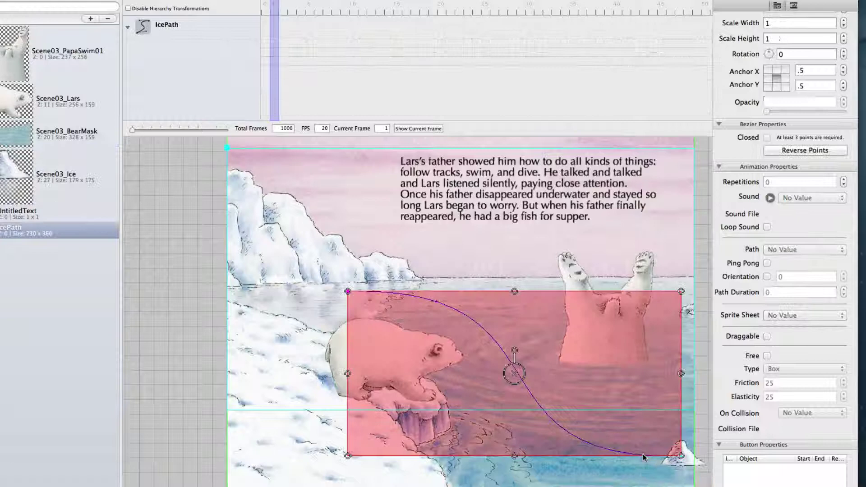
click(643, 457)
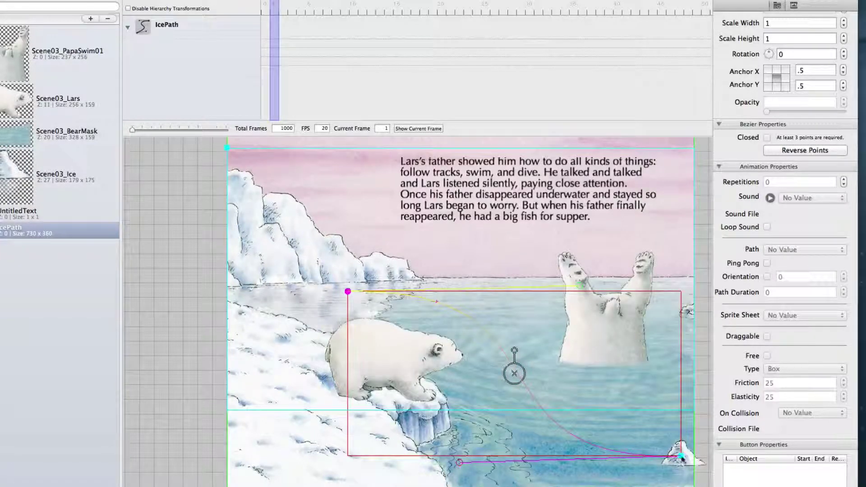
drag(679, 458, 654, 457)
click(653, 457)
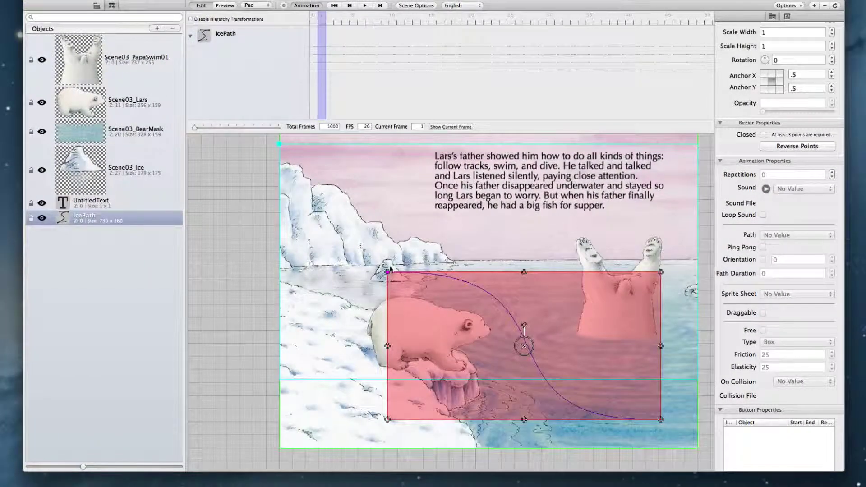
Step: Keyframe Scene03_Ice's scale from .608 at frame 1 to about 1.447 at frame 200, then preview from the start
click(391, 269)
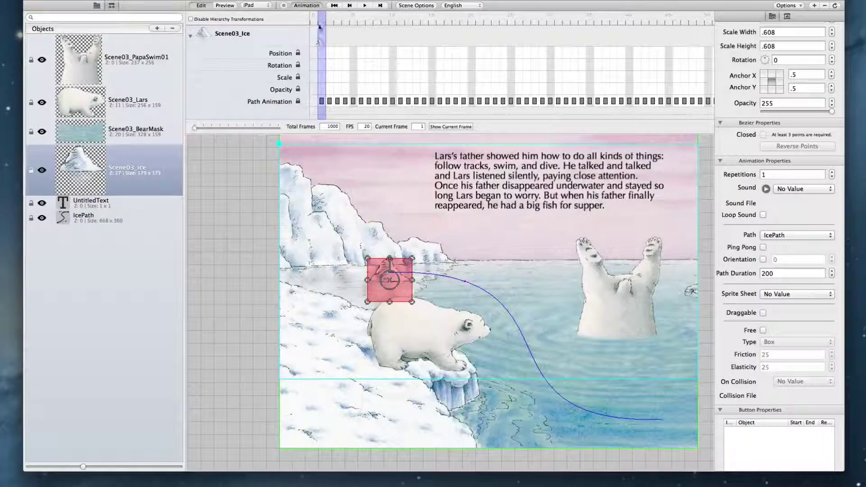
click(283, 6)
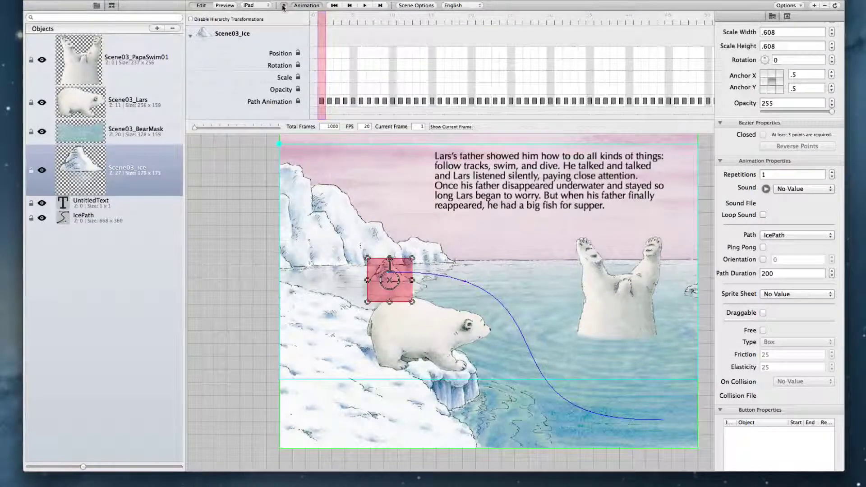
click(322, 78)
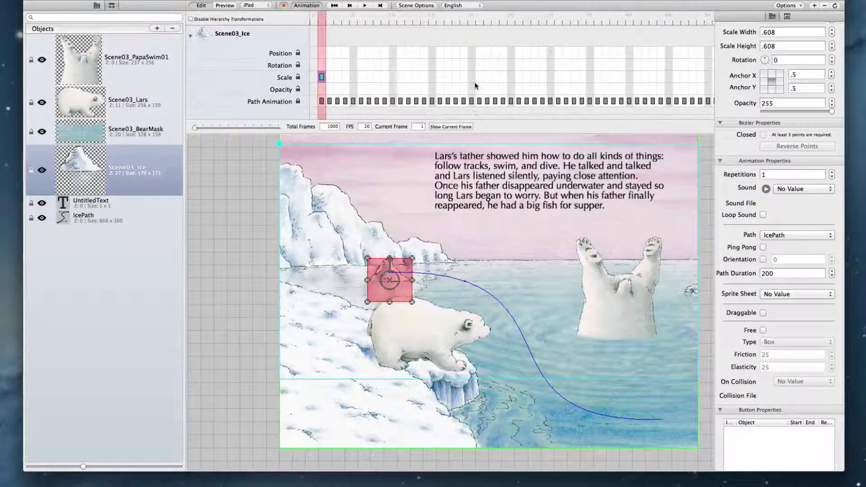
scroll(475, 82, right, 10)
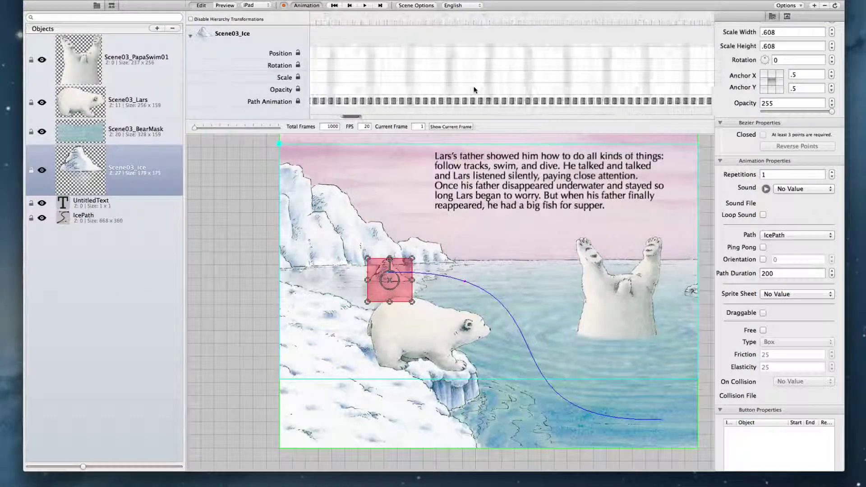
scroll(474, 89, right, 10)
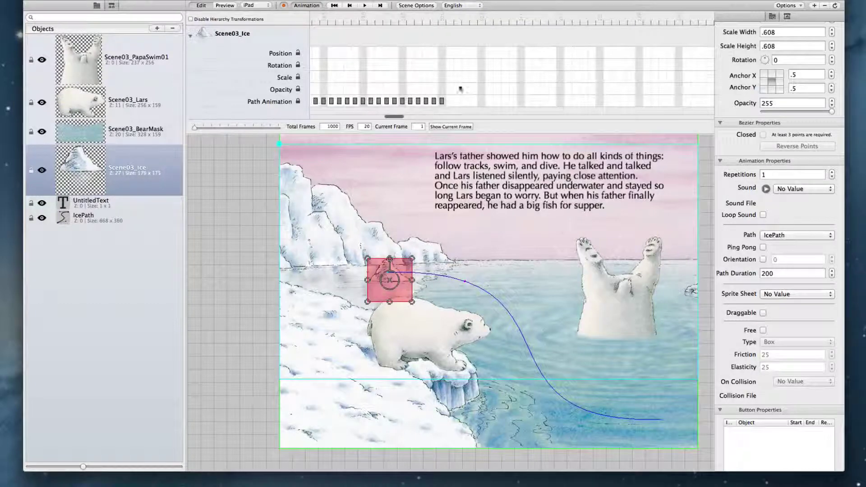
click(442, 77)
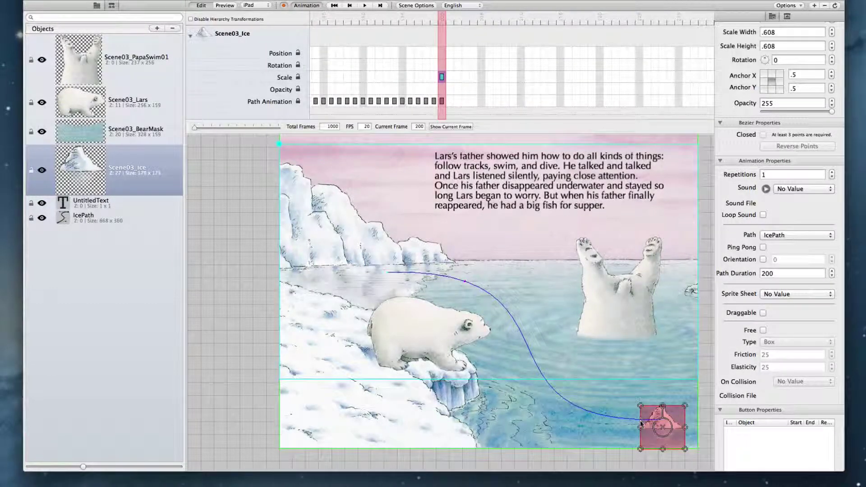
drag(641, 406, 581, 356)
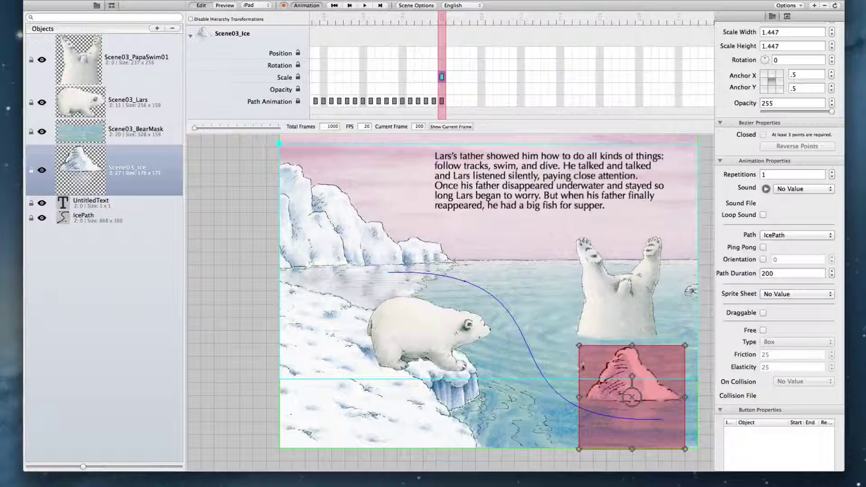
click(334, 5)
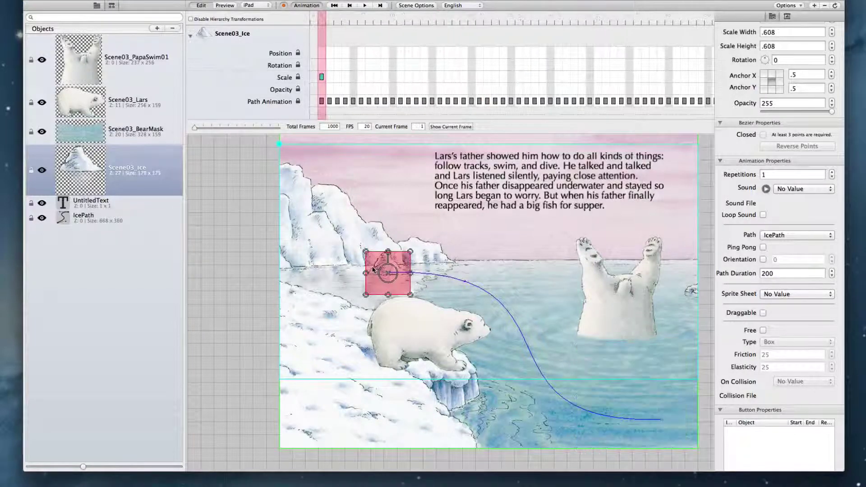
key(super+p)
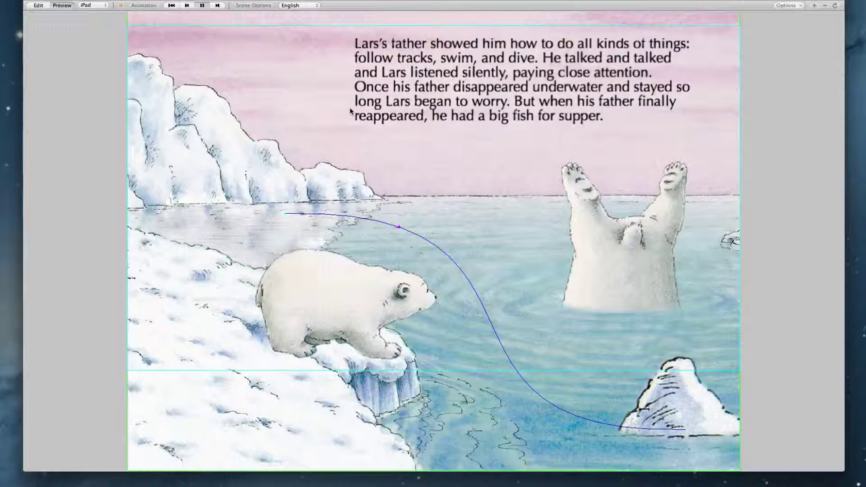
Step: Exit Preview and rewind so the floe sits at IcePath's start on frame 1
key(Escape)
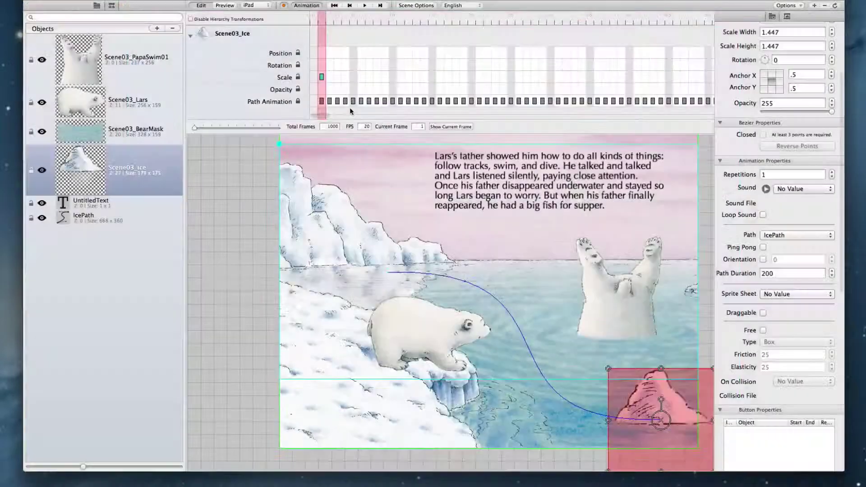
click(334, 6)
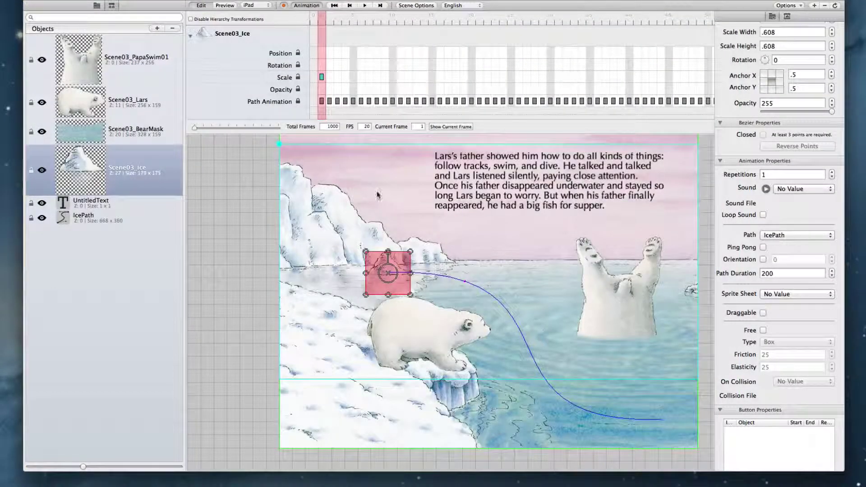
Step: Drag the IcePath curve off the canvas to the right
scroll(442, 223, down, 5)
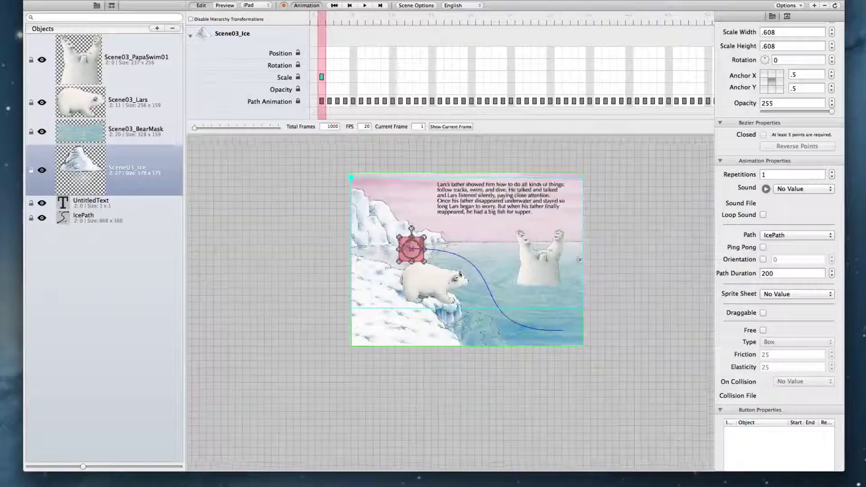
click(467, 261)
drag(467, 261, 656, 256)
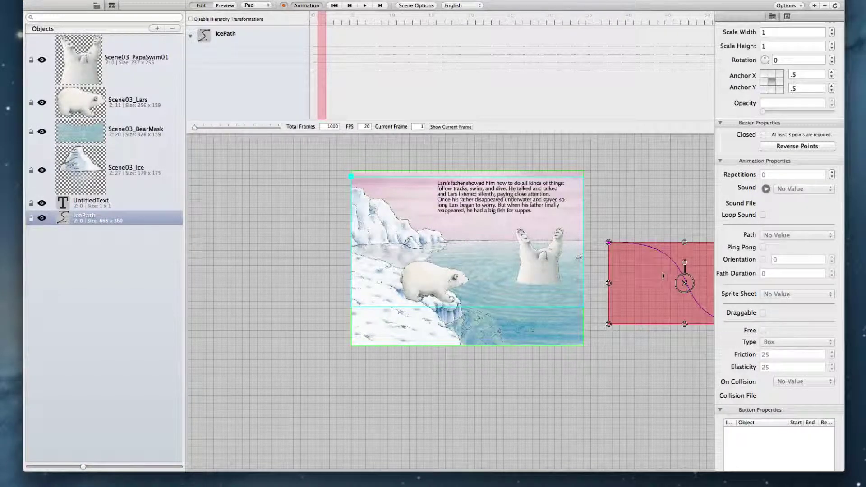
Step: Preview the scene again, then return to the editing view
key(super+p)
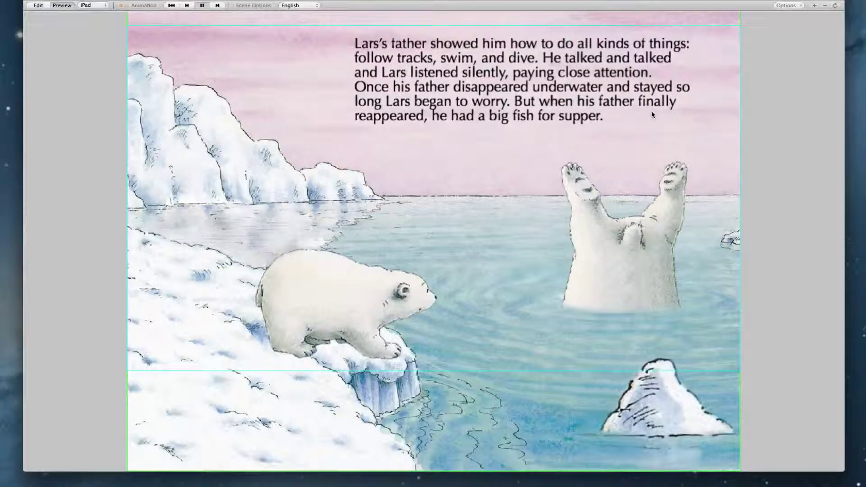
key(Escape)
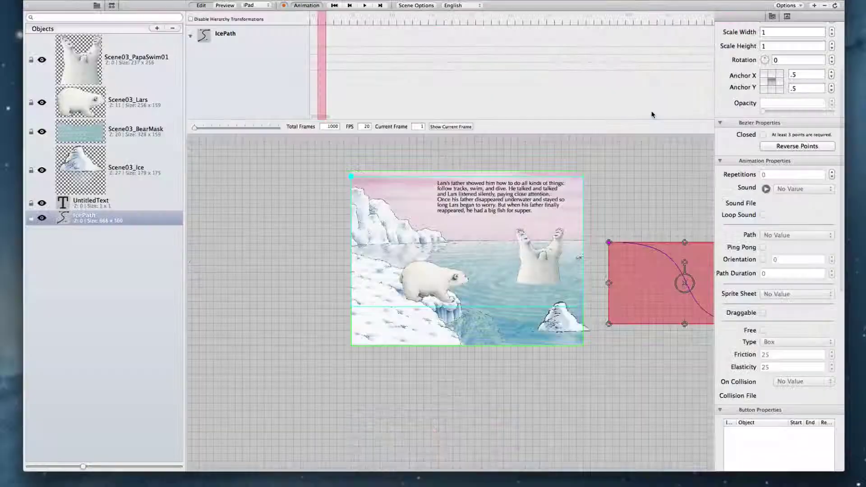
scroll(489, 282, up, 5)
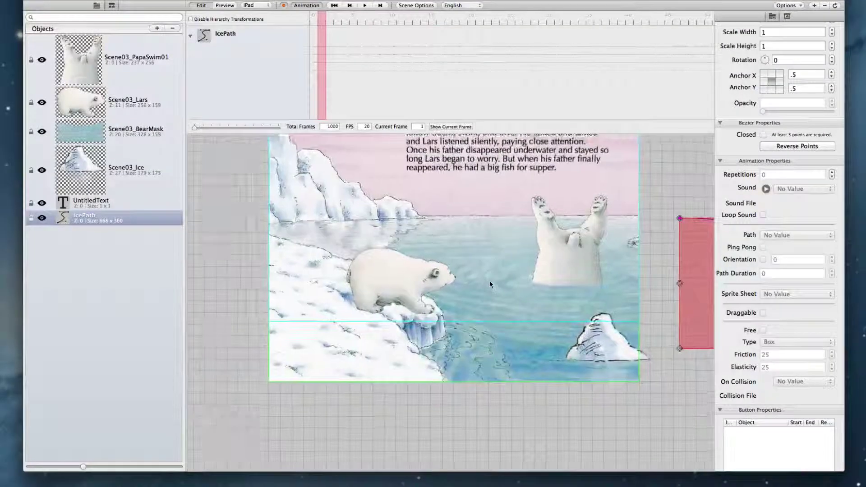
scroll(490, 281, up, 3)
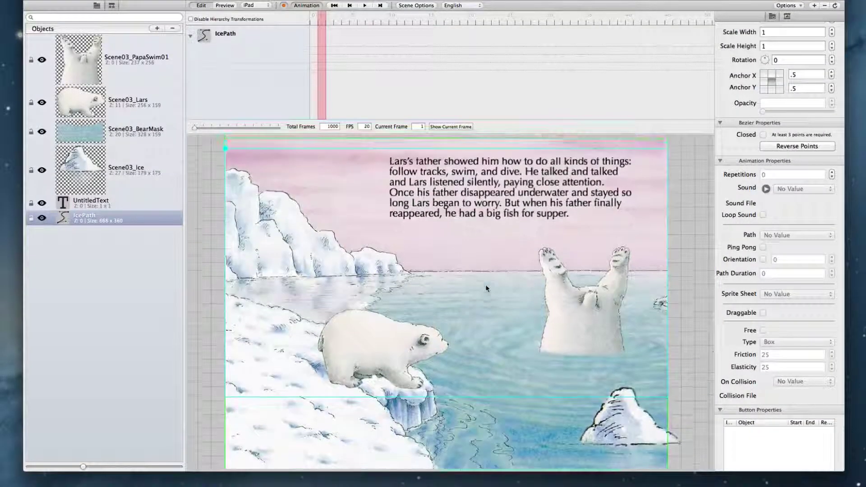